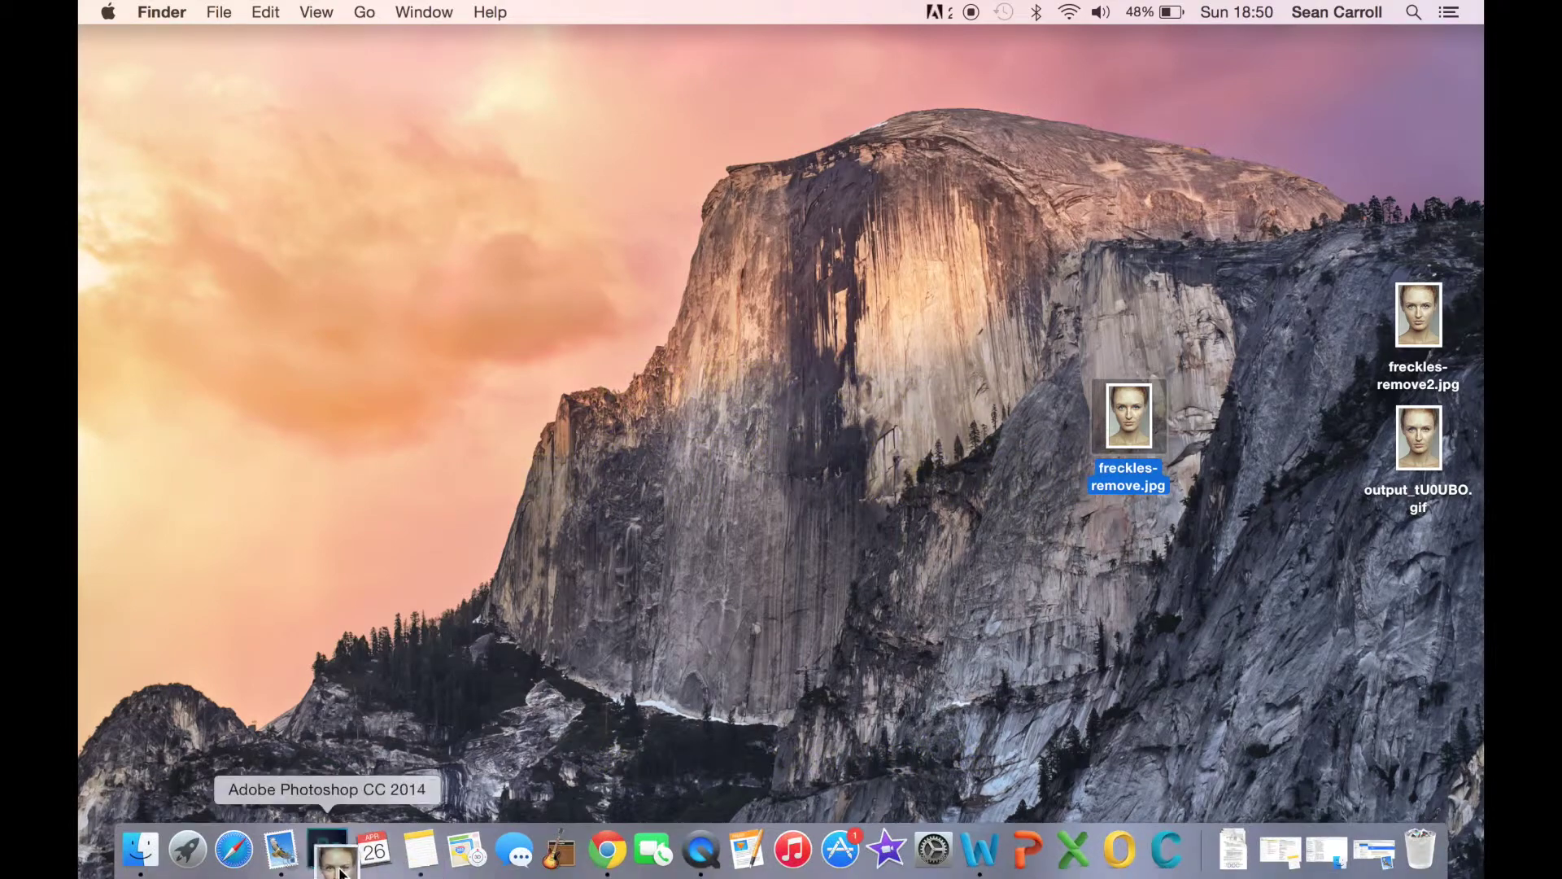
Open freckles-remove.jpg in Adobe Photoshop CC 2014 and duplicate its Background layer
{"action": "left_click", "coordinate": [327, 850]}
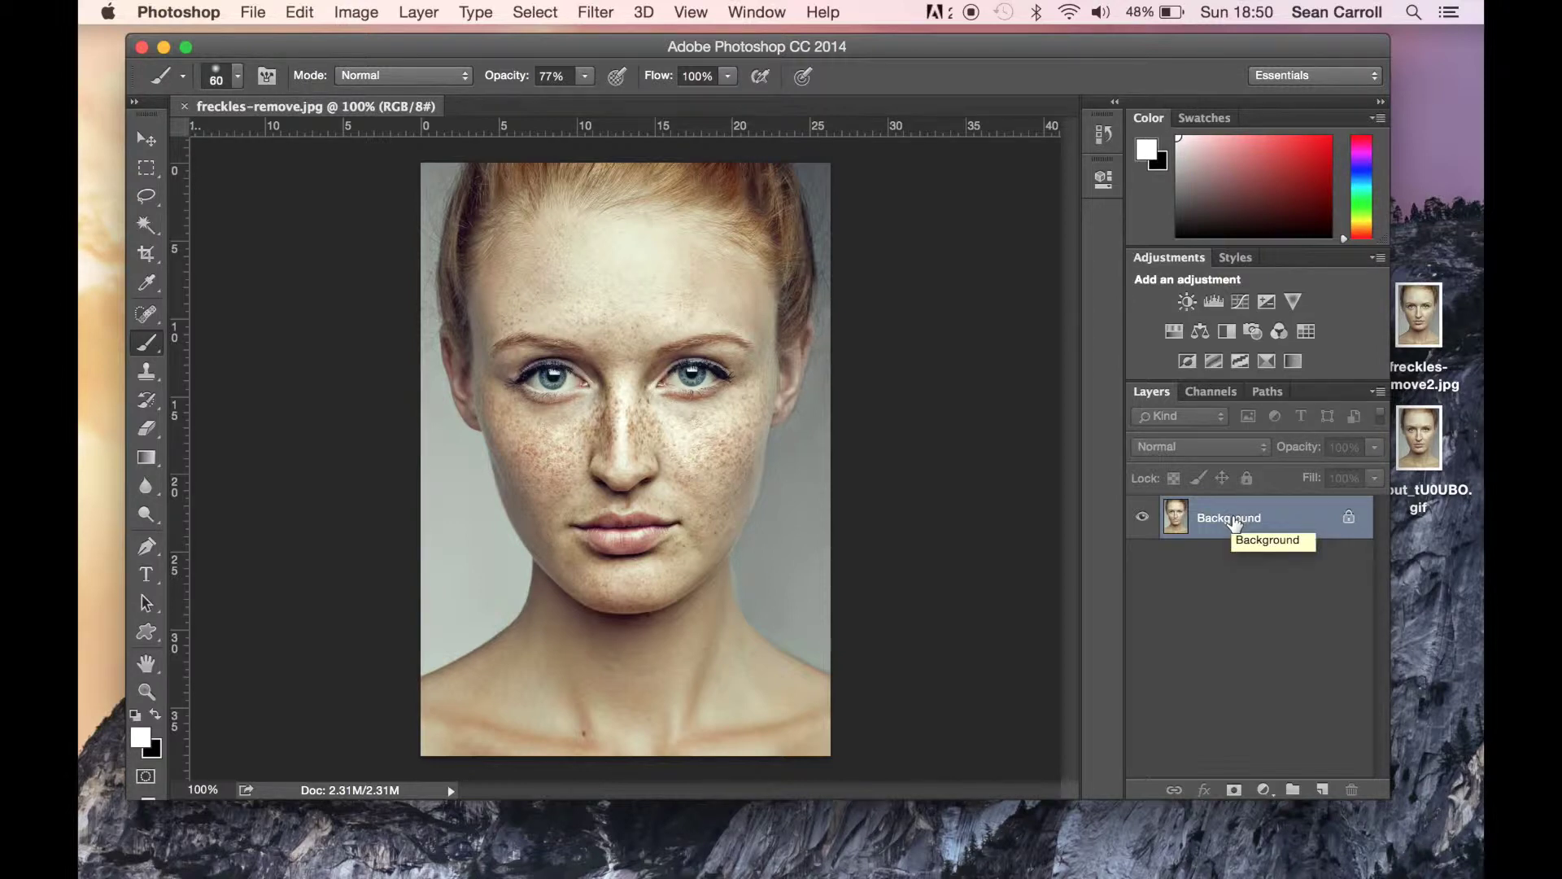
{"action": "key", "text": "super+j"}
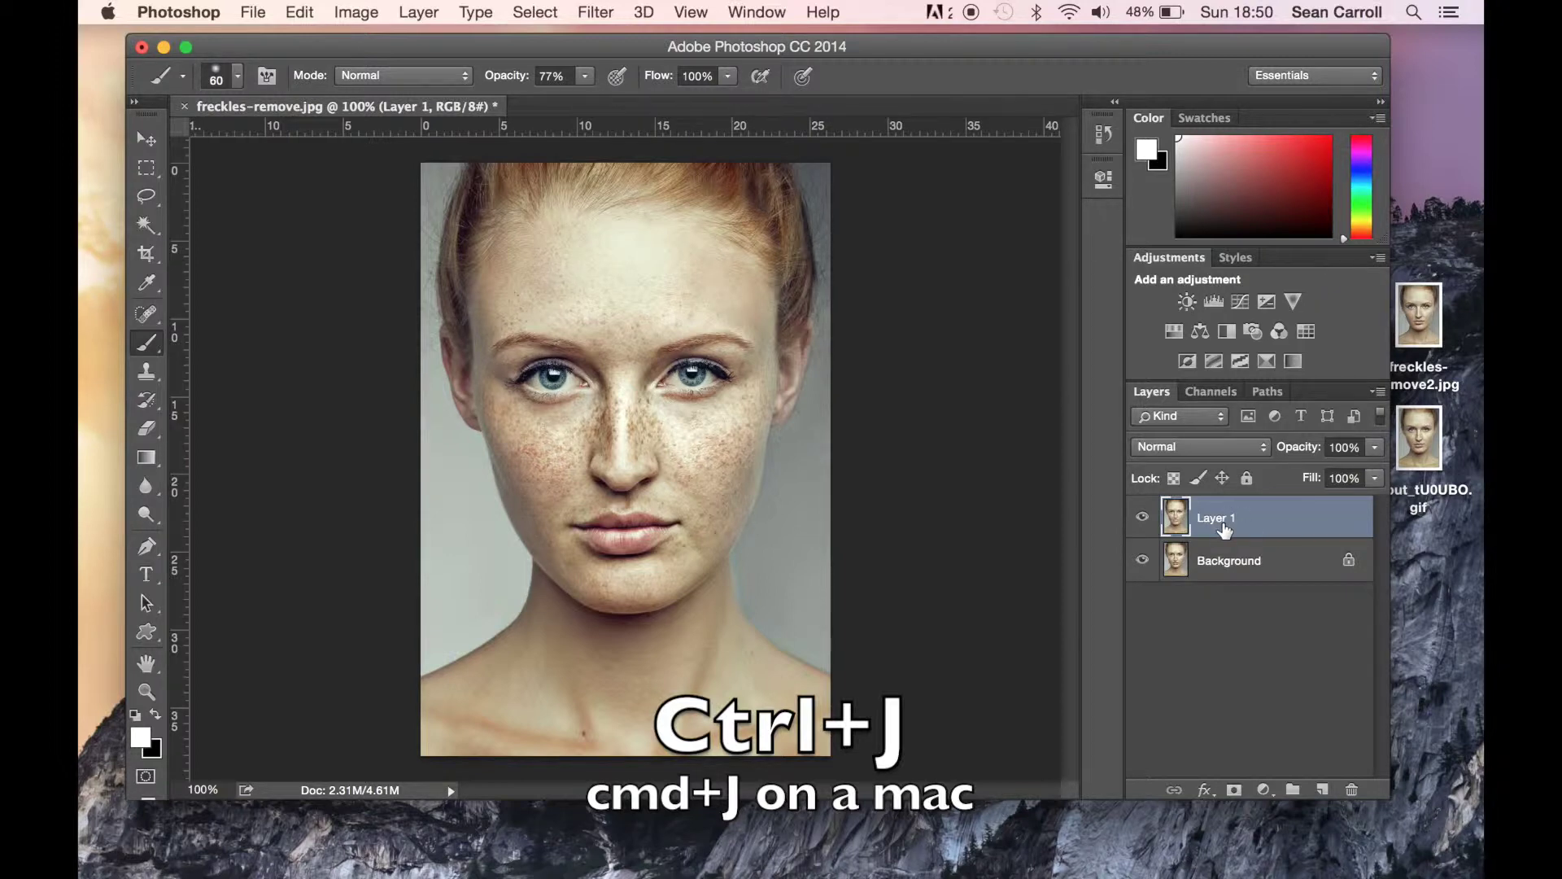
Apply a Surface Blur with a radius of 14 pixels and a threshold of 101 levels to Layer 1
{"action": "left_click", "coordinate": [594, 13]}
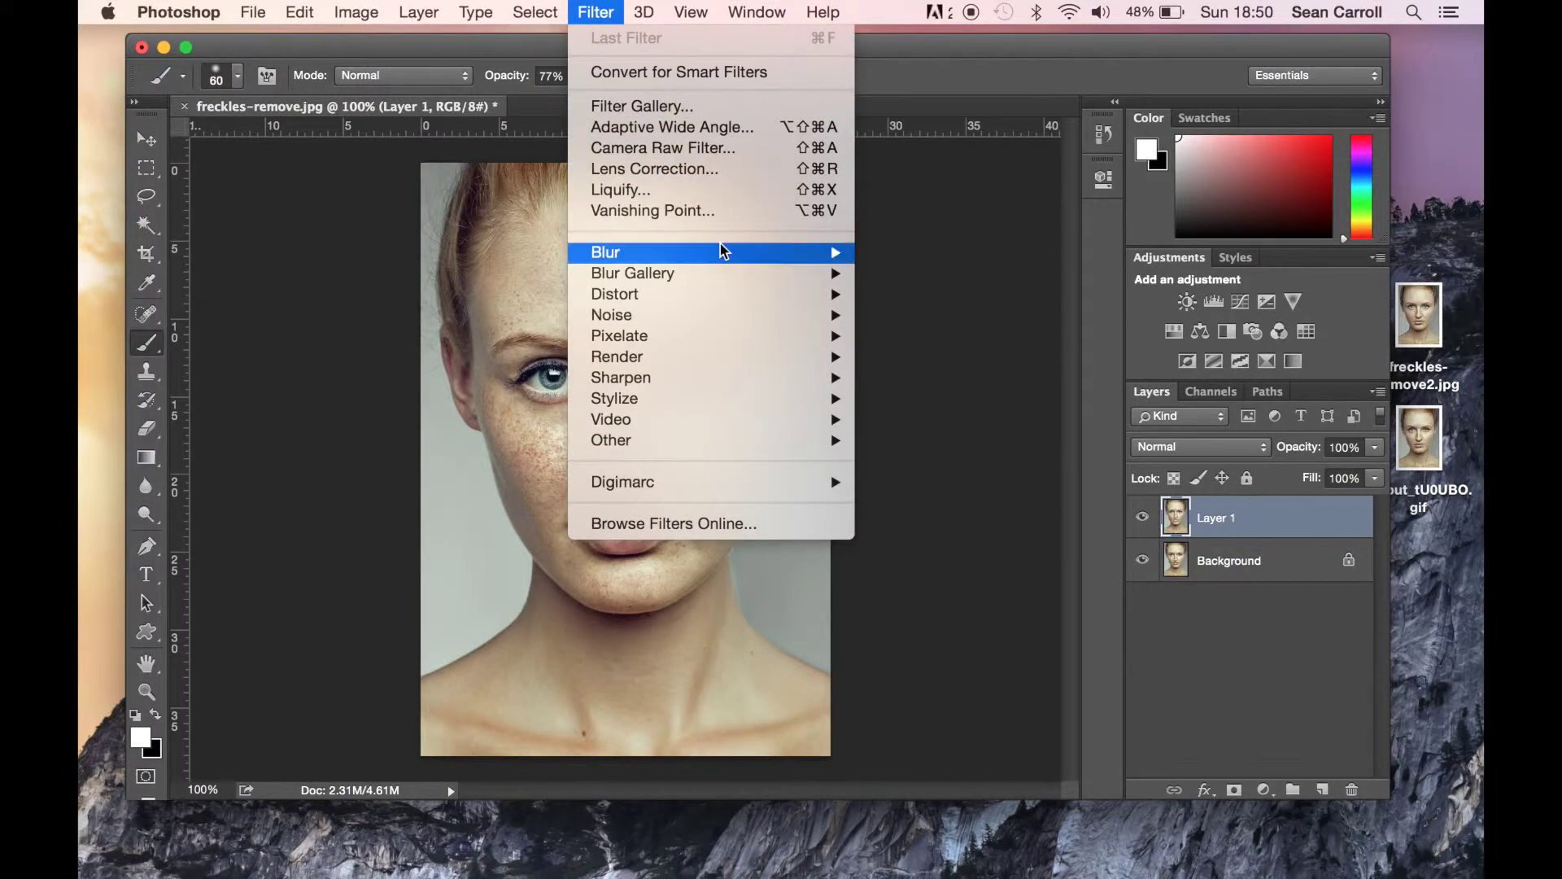
{"action": "mouse_move", "coordinate": [722, 247]}
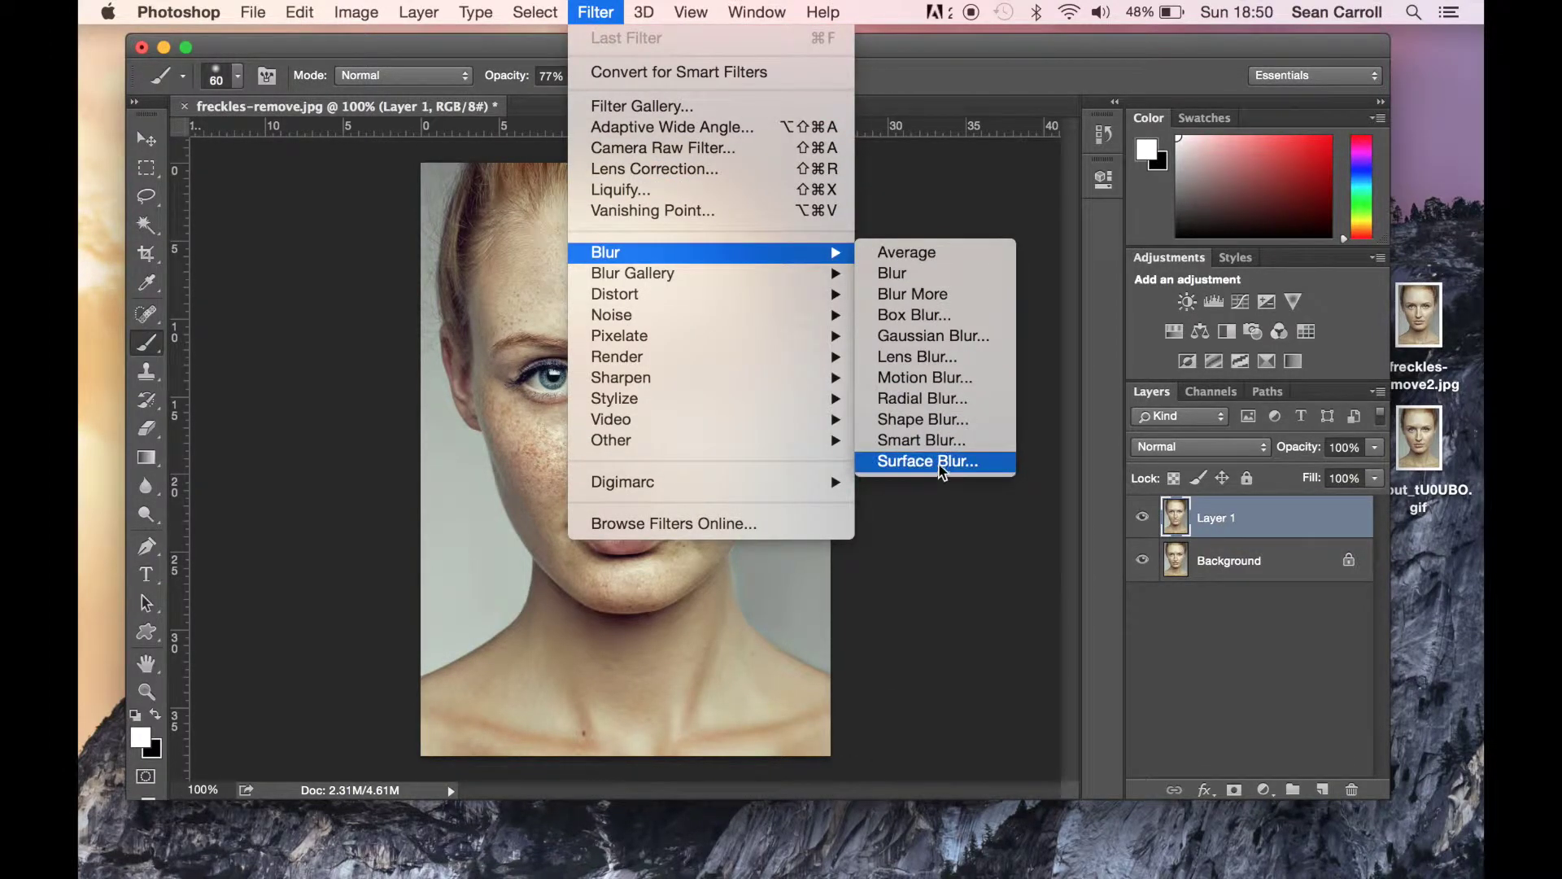
{"action": "left_click", "coordinate": [927, 461]}
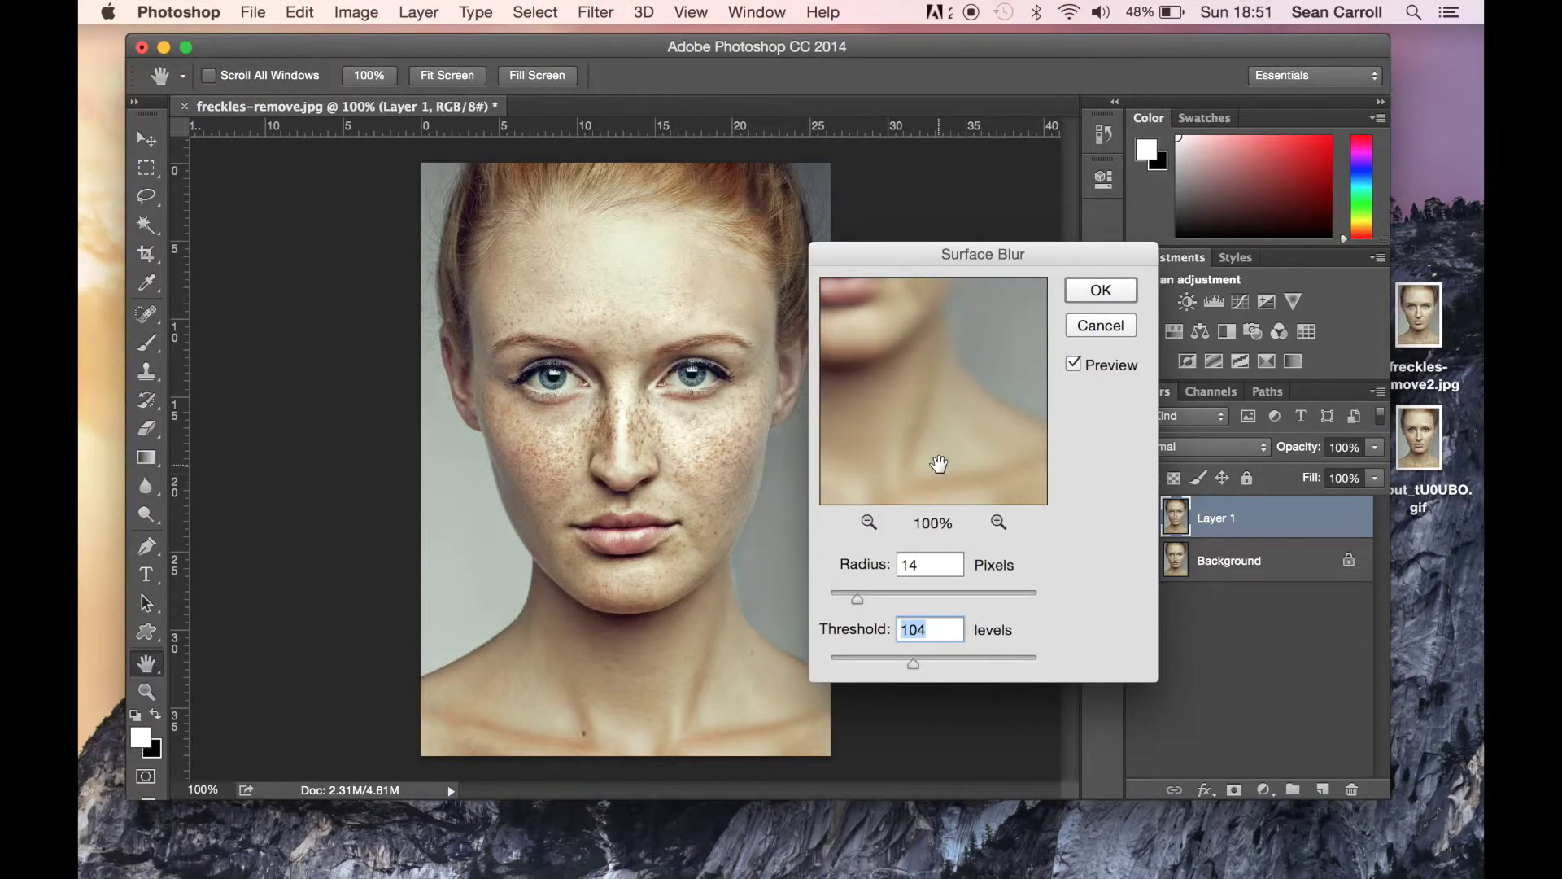
{"action": "left_click_drag", "start_coordinate": [913, 667], "coordinate": [911, 669]}
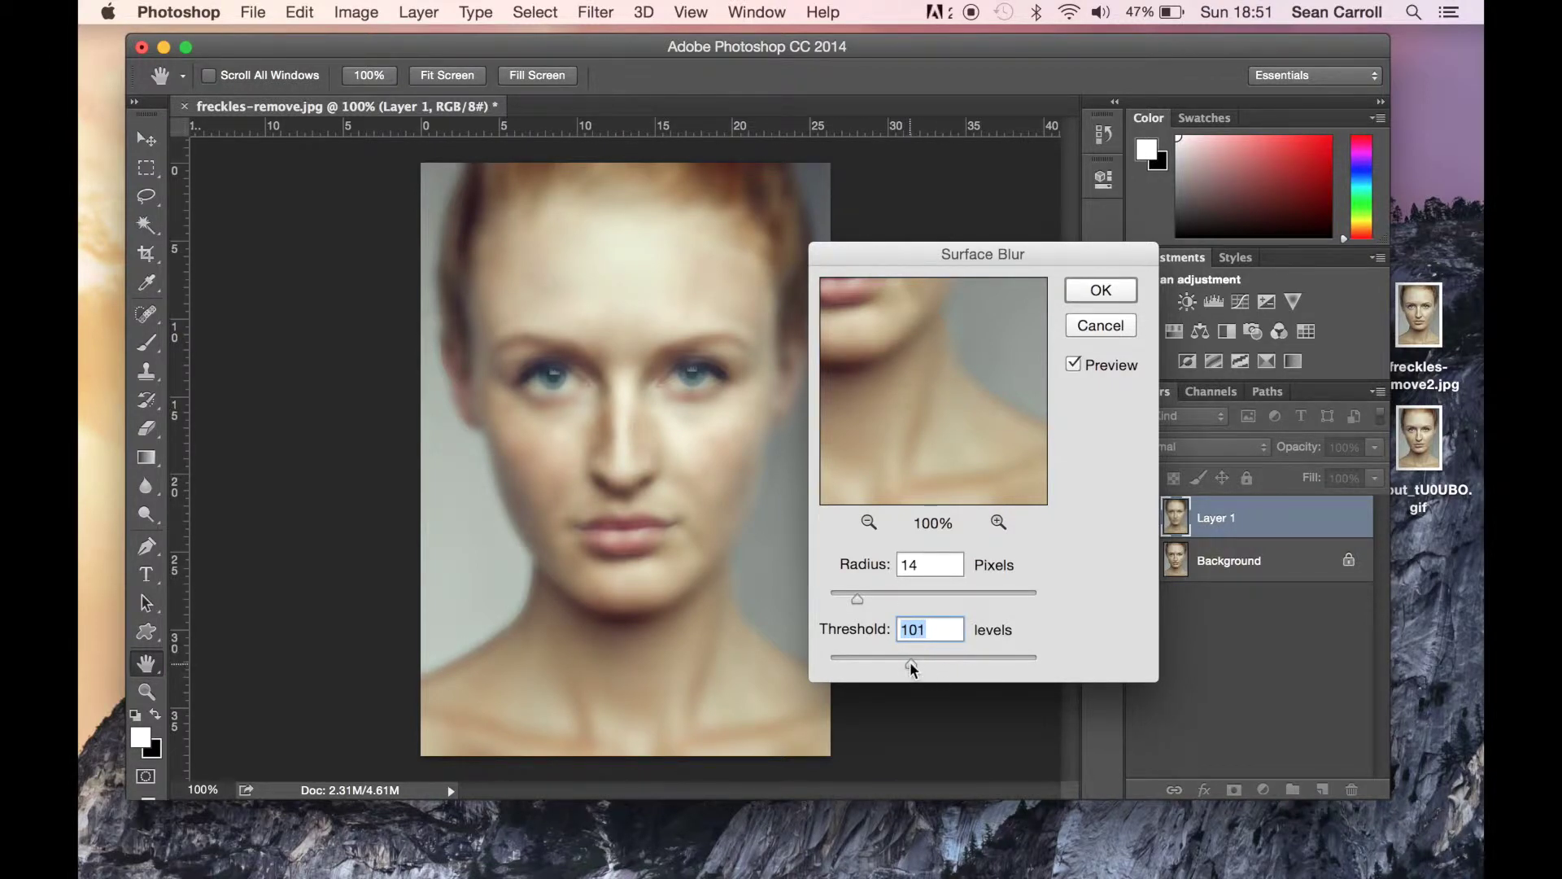
{"action": "left_click", "coordinate": [1103, 294]}
{"action": "key", "text": "b"}
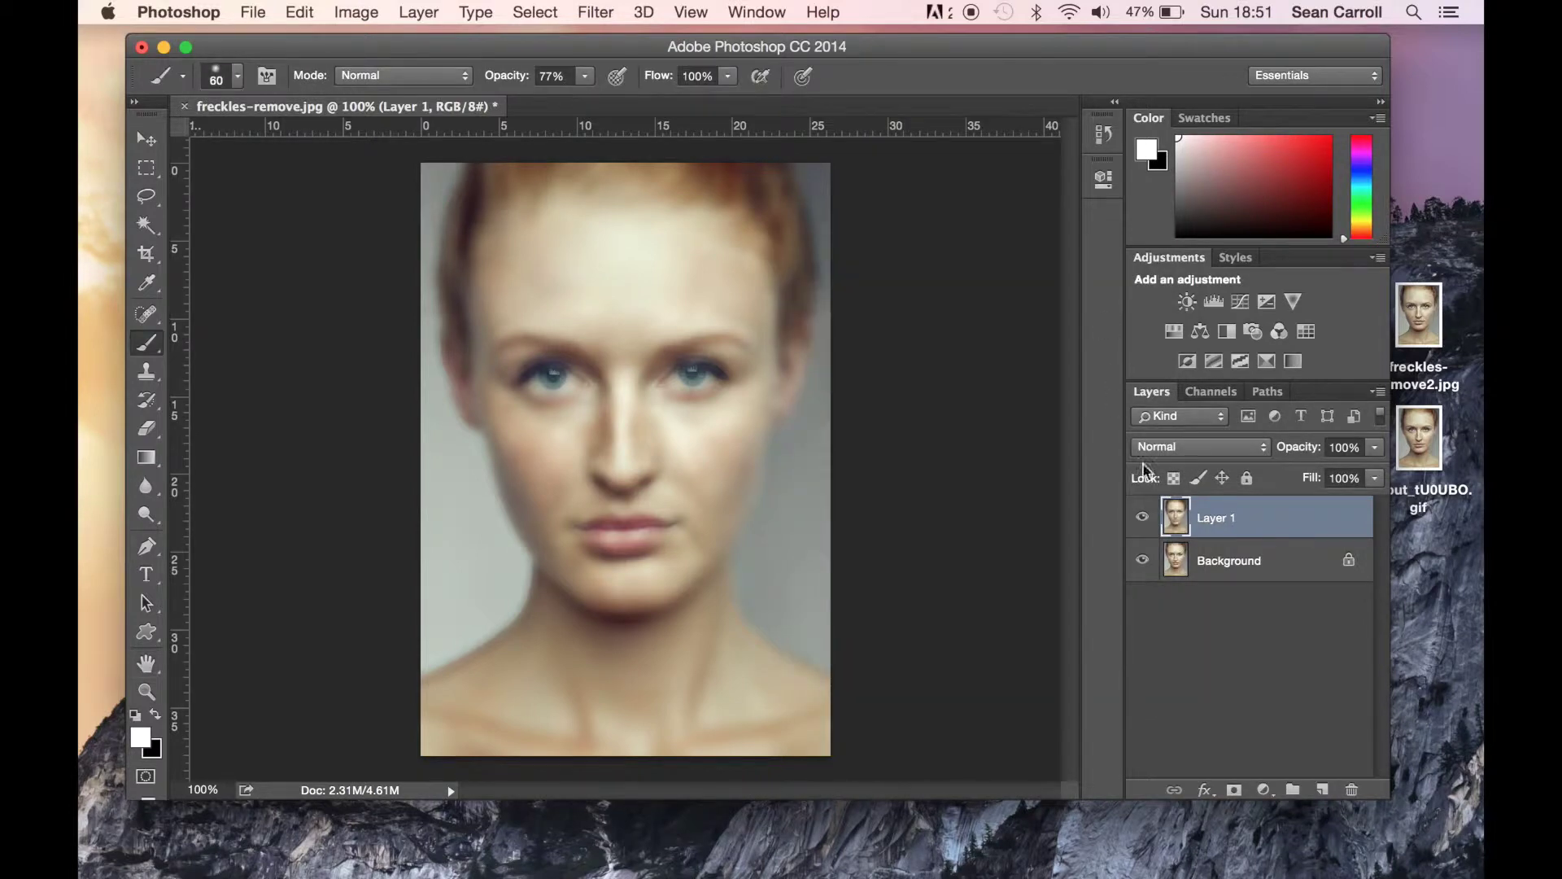
Duplicate the Background layer again and move the copy above the blurred layer
{"action": "left_click", "coordinate": [1250, 567]}
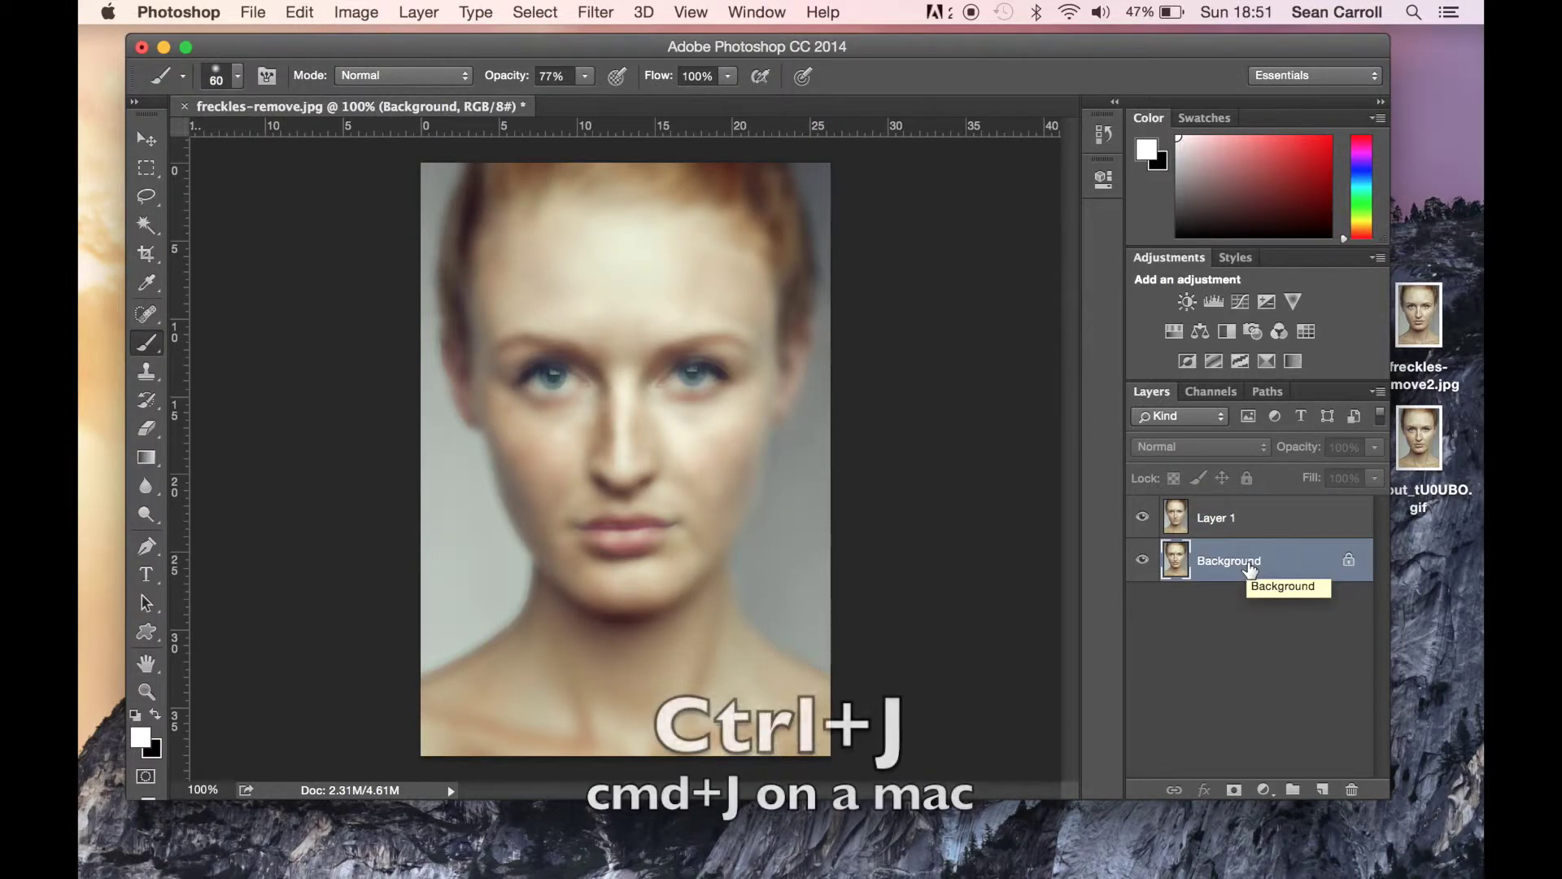
{"action": "key", "text": "super+j"}
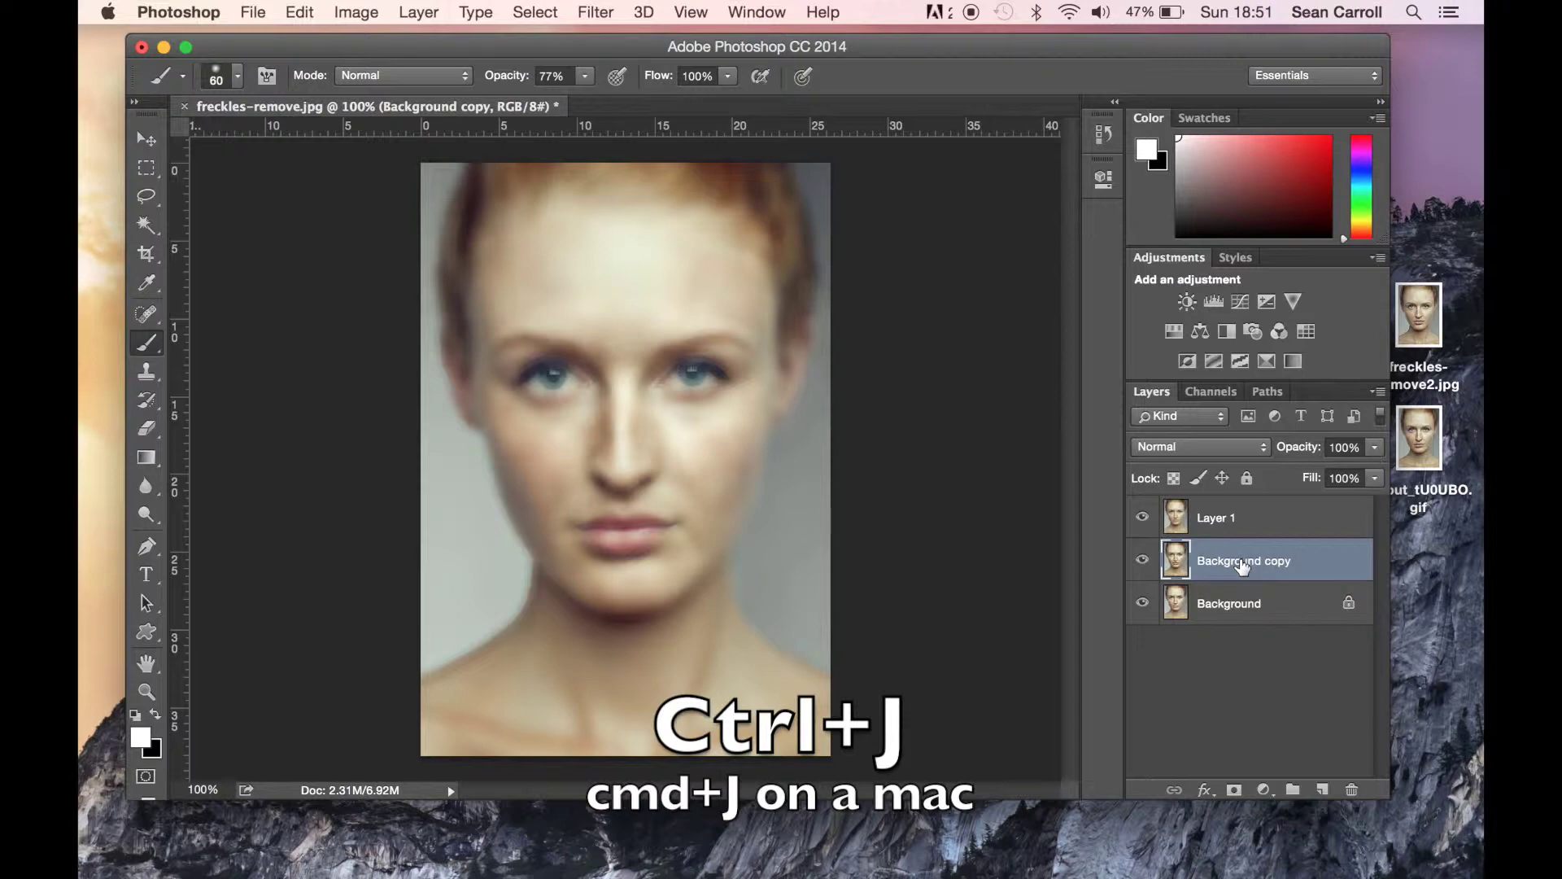
{"action": "left_click_drag", "start_coordinate": [1243, 567], "coordinate": [1240, 513]}
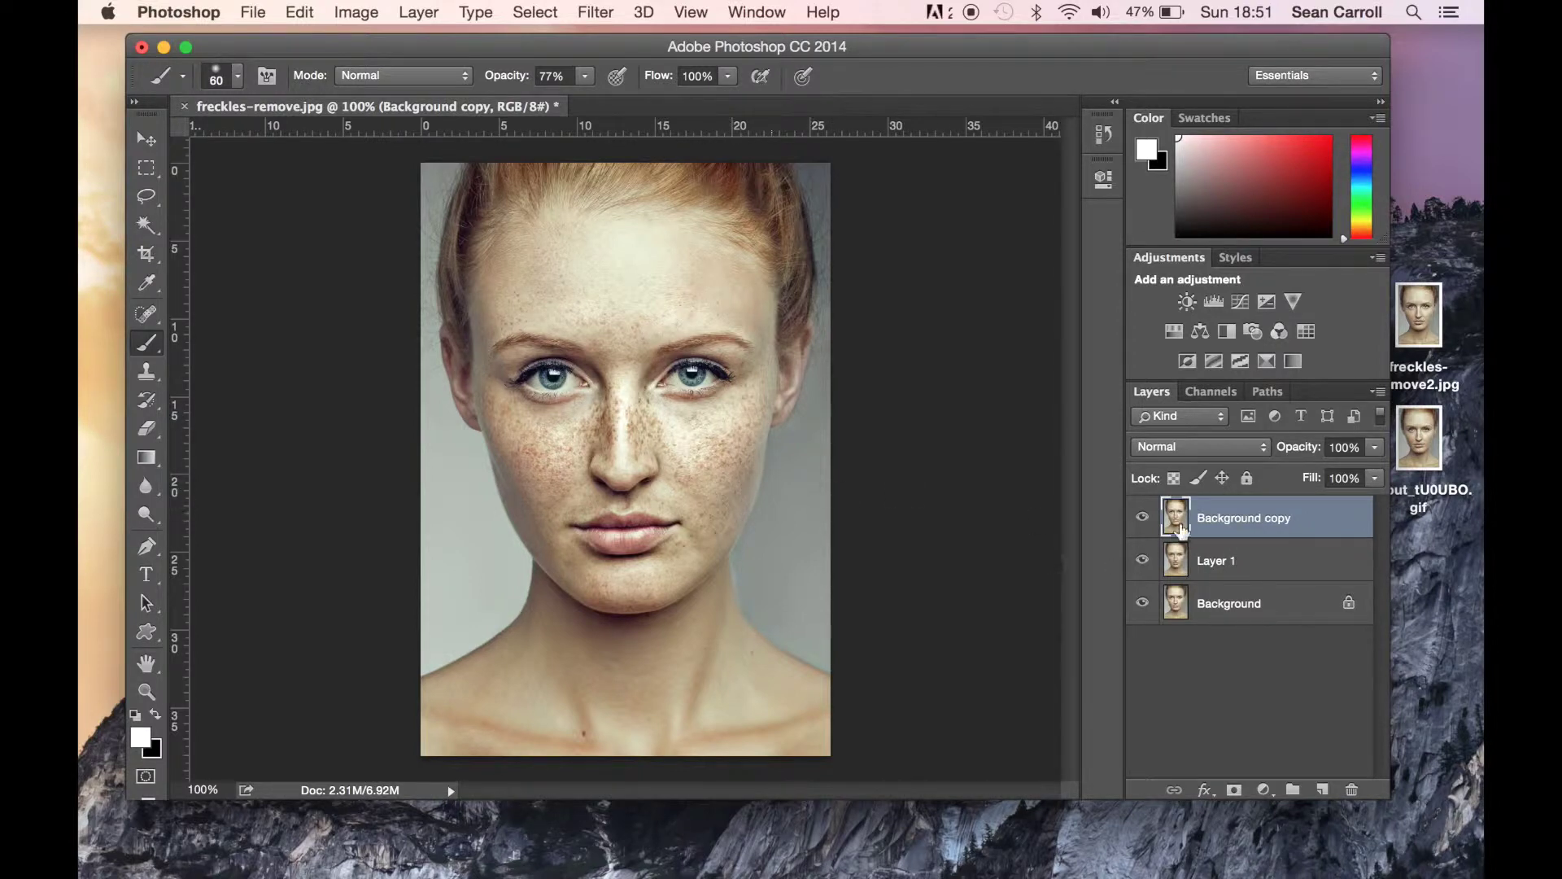
Apply a High Pass filter with a 1.1 pixel radius to the Background copy layer and set its blend mode to Hard Light
{"action": "left_click", "coordinate": [592, 13]}
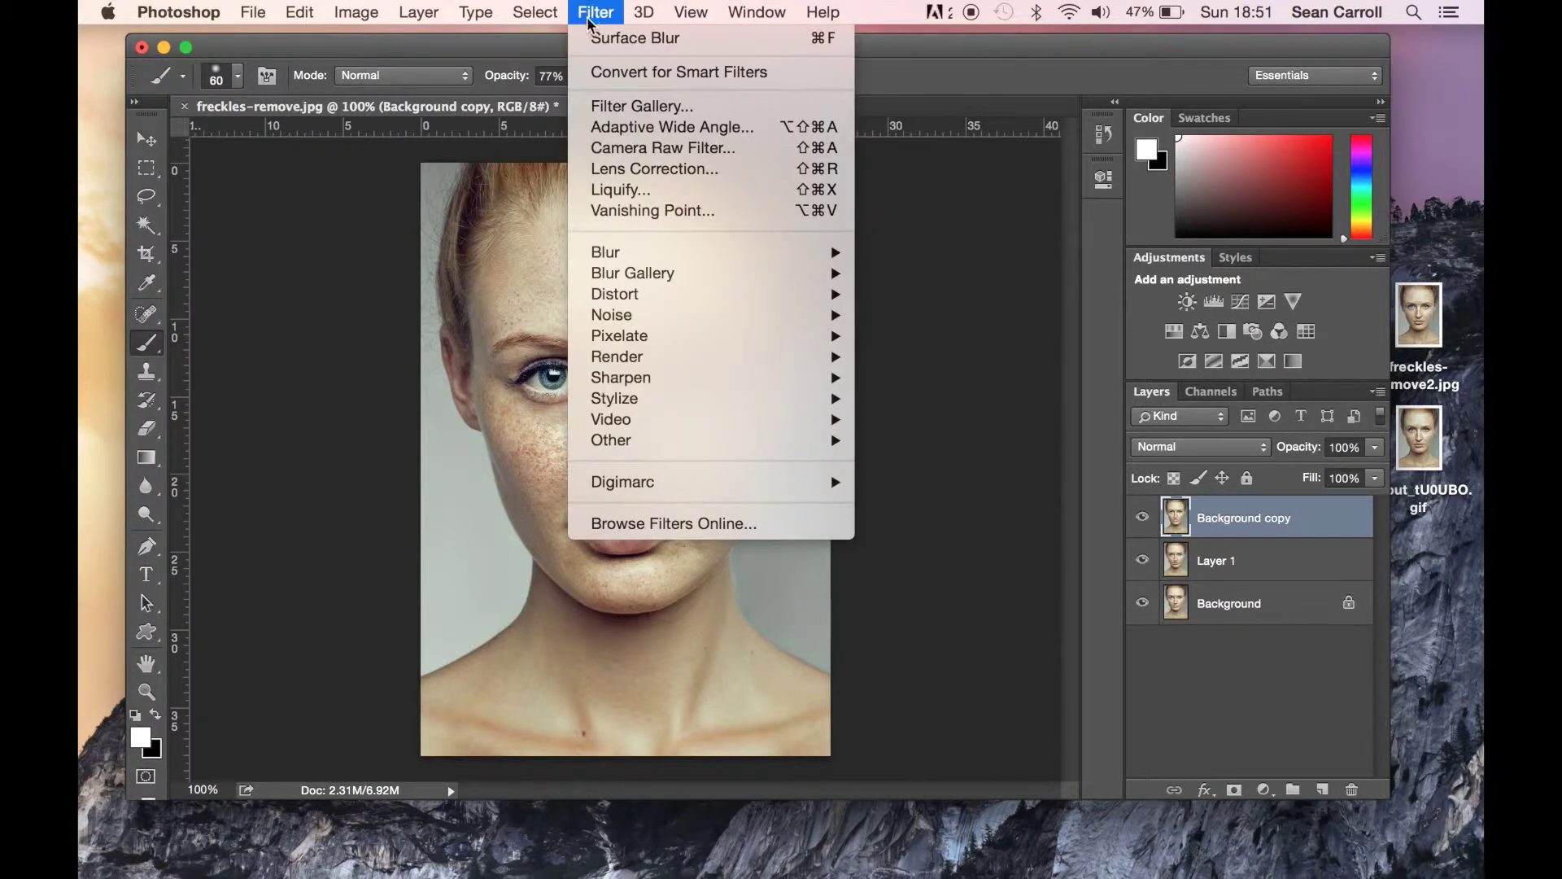
{"action": "mouse_move", "coordinate": [723, 445]}
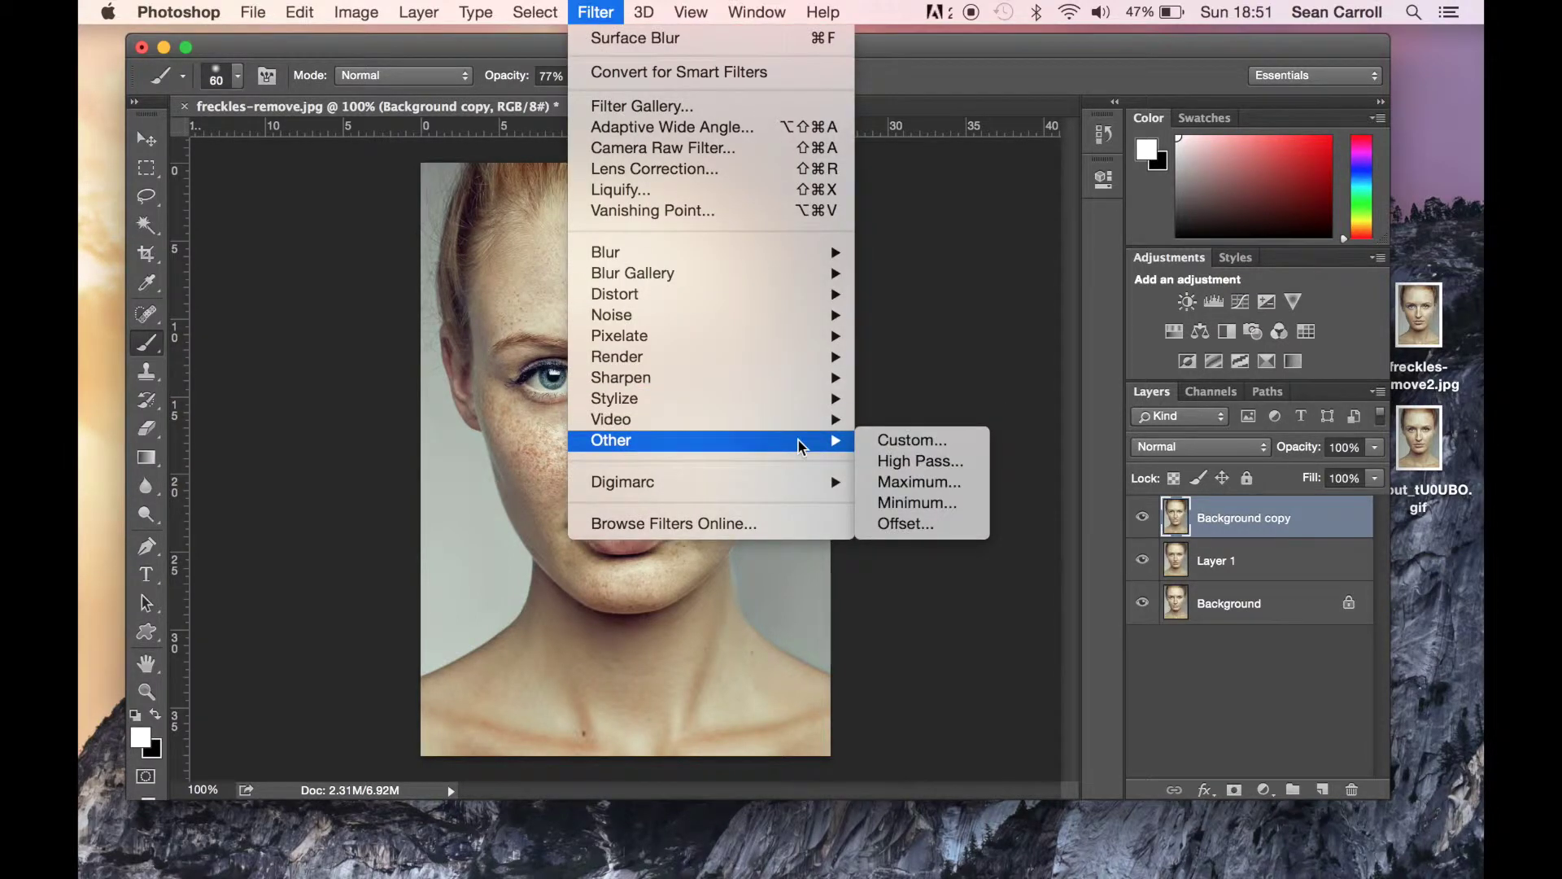
{"action": "left_click", "coordinate": [920, 461]}
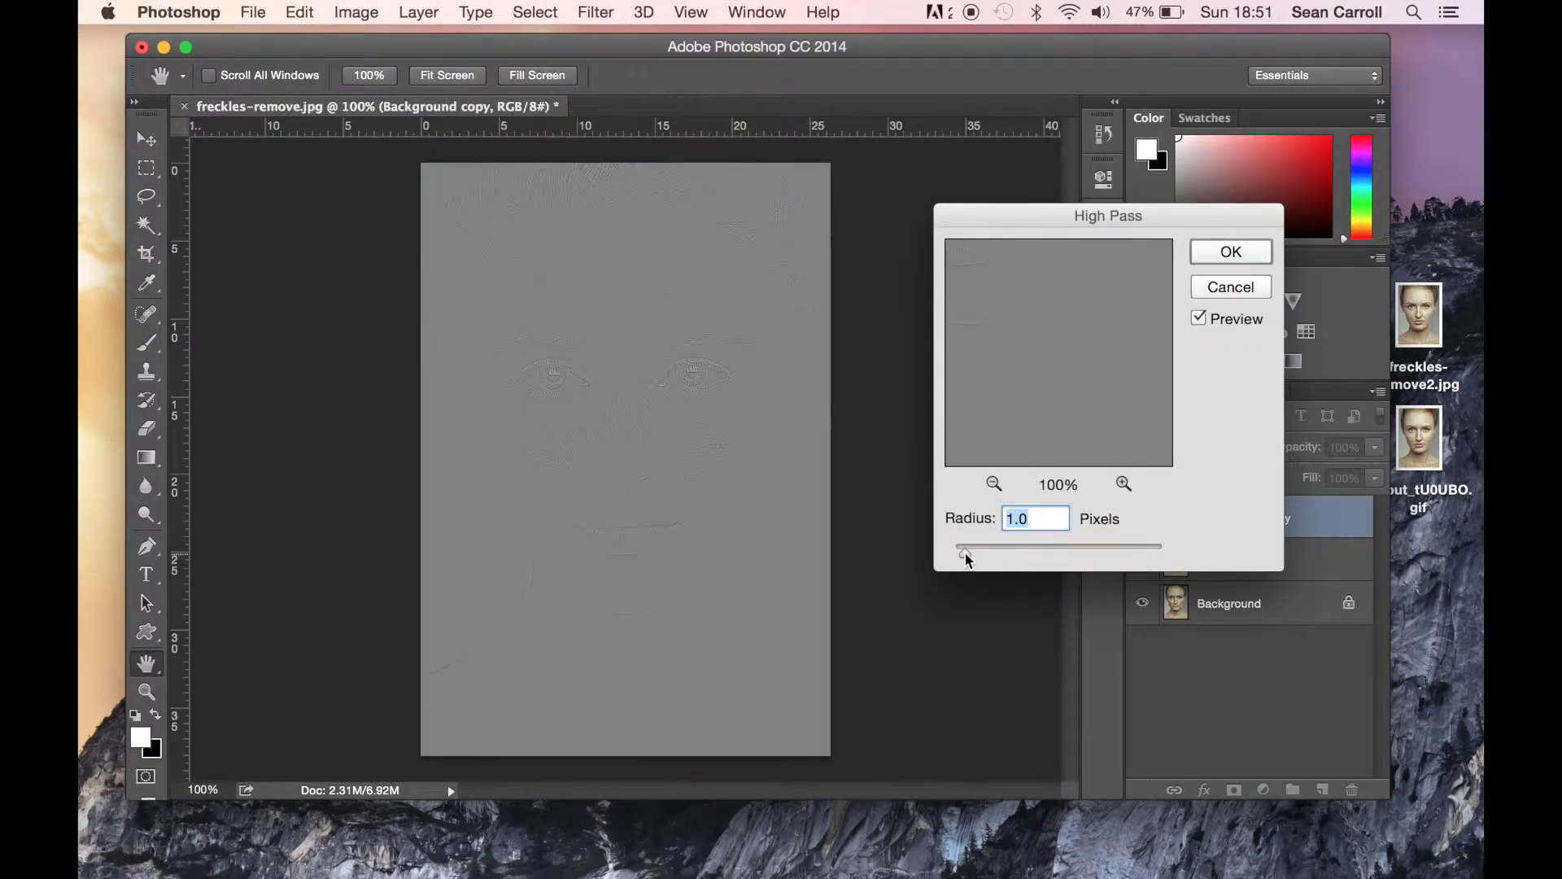
{"action": "left_click_drag", "start_coordinate": [964, 550], "coordinate": [1049, 560]}
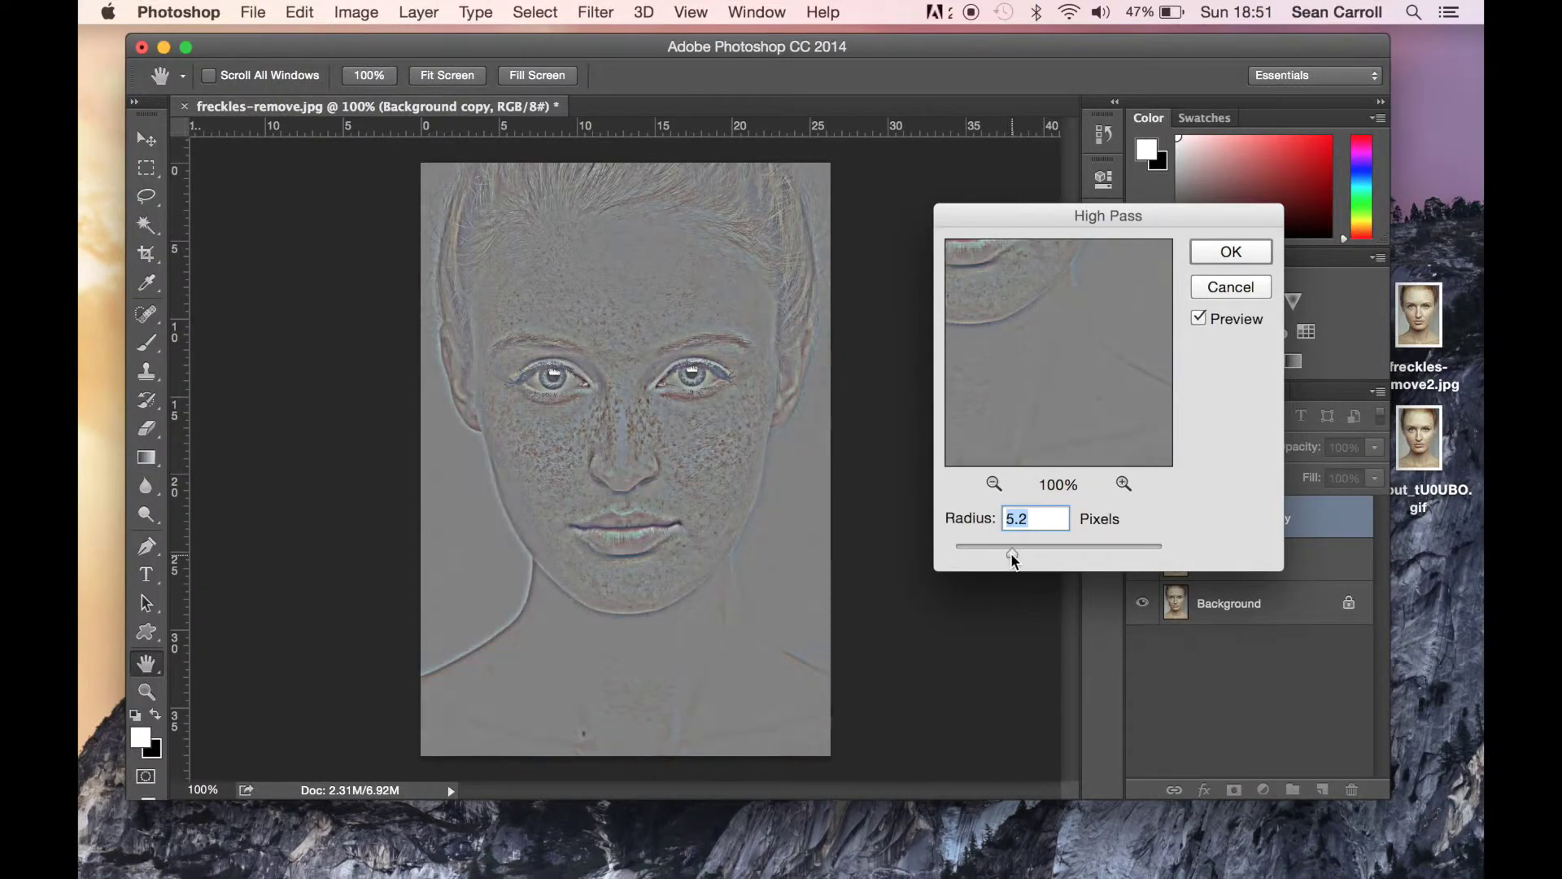
{"action": "left_click_drag", "start_coordinate": [983, 550], "coordinate": [965, 549]}
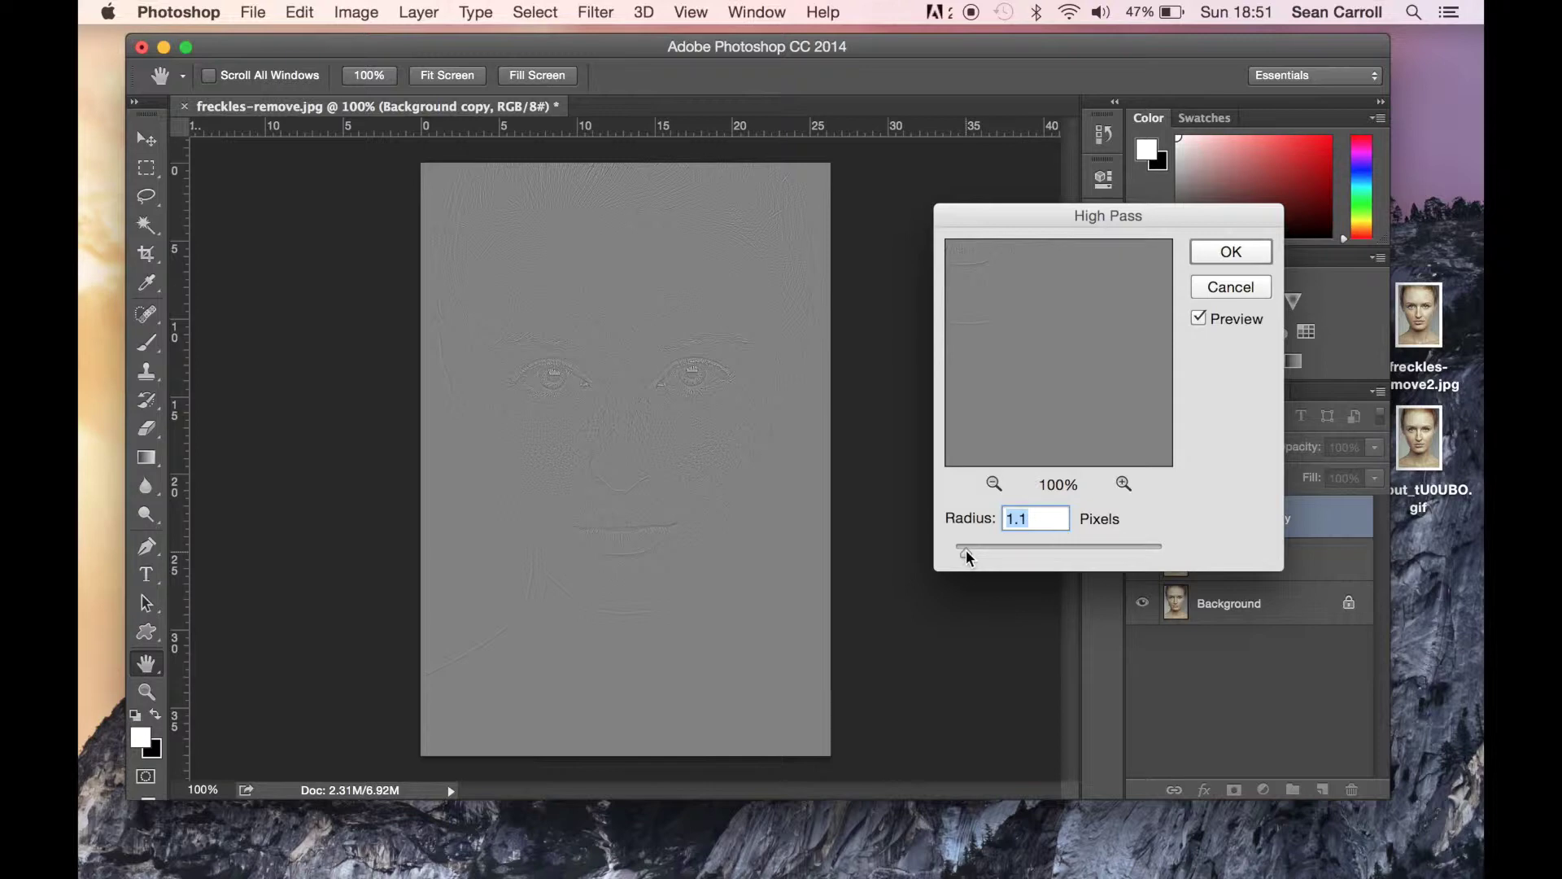
{"action": "left_click", "coordinate": [1230, 252]}
{"action": "key", "text": "b"}
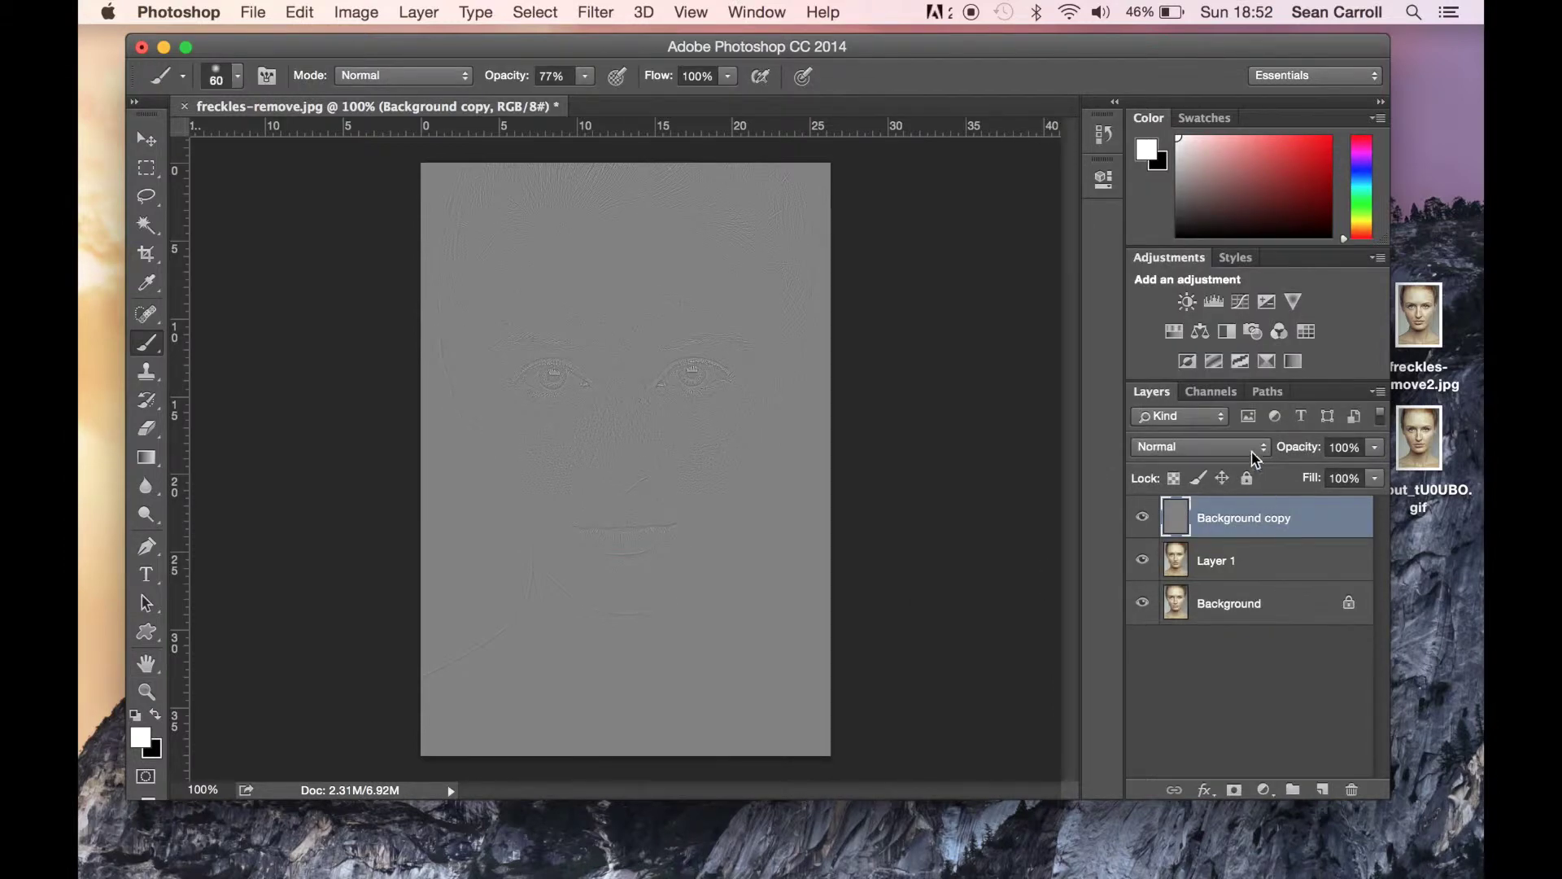
{"action": "left_click", "coordinate": [1193, 452]}
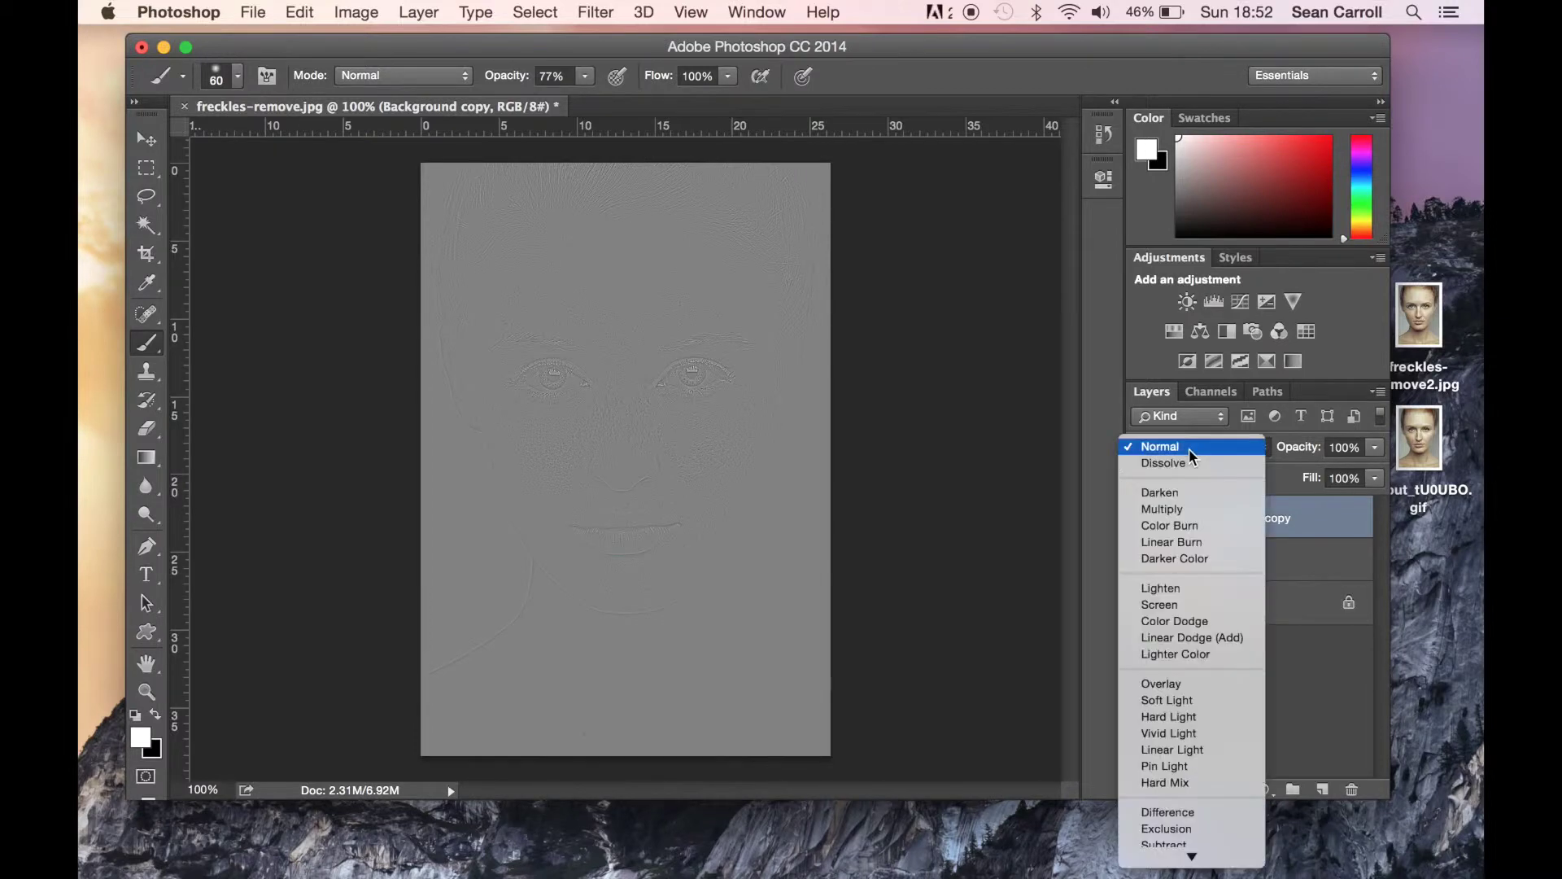
{"action": "left_click", "coordinate": [1187, 719]}
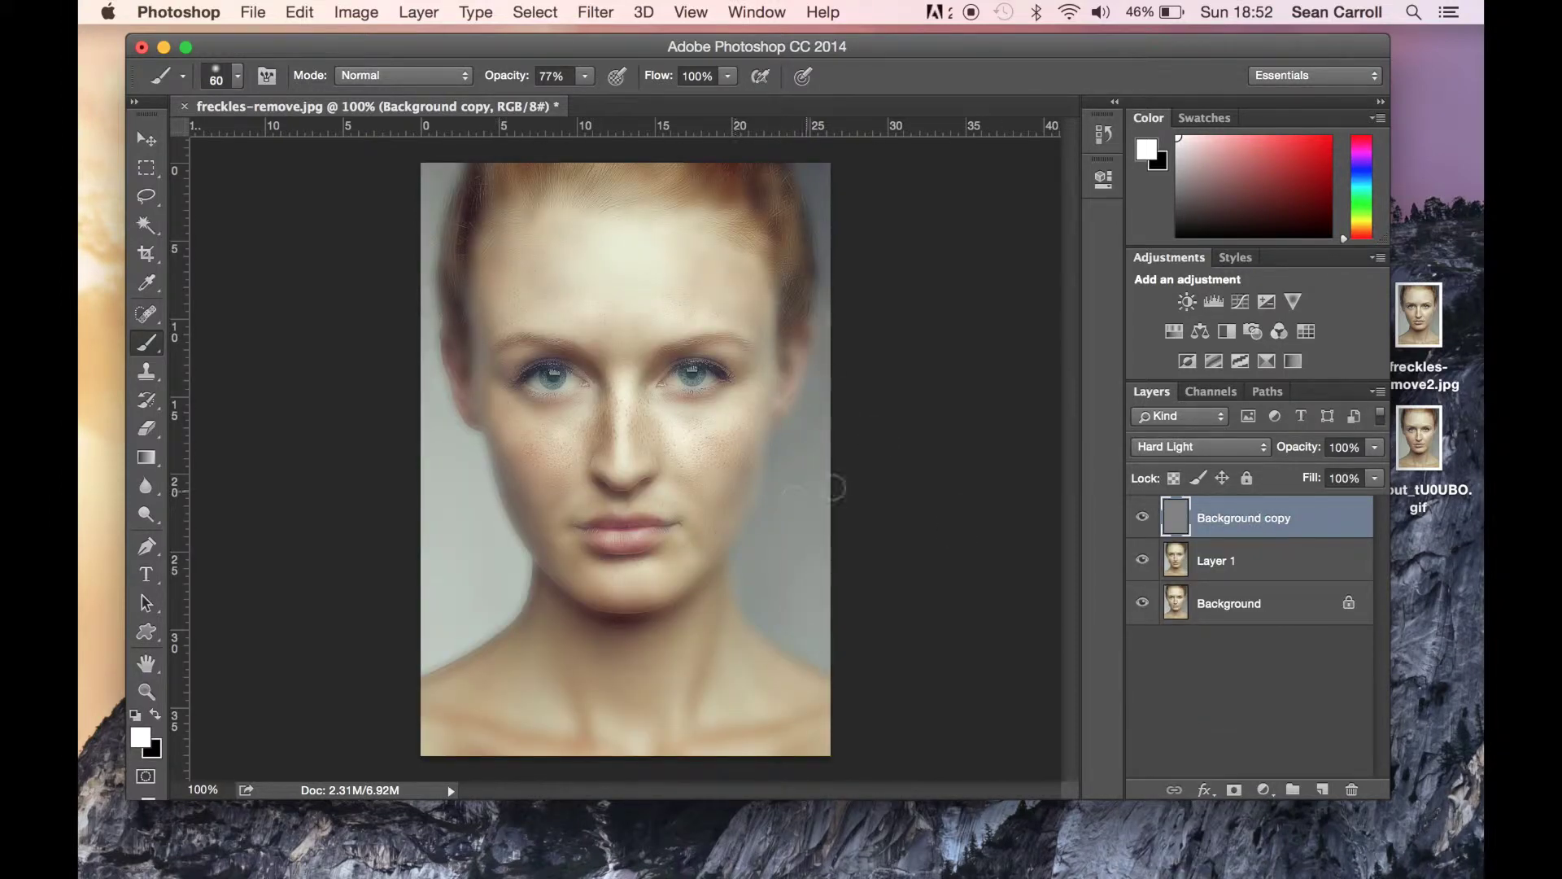
Group the Background copy and Layer 1 layers and add a black mask that hides the whole group
{"action": "left_click", "coordinate": [1248, 565]}
{"action": "left_click", "coordinate": [1245, 525]}
{"action": "left_click", "coordinate": [1245, 564], "text": "ctrl"}
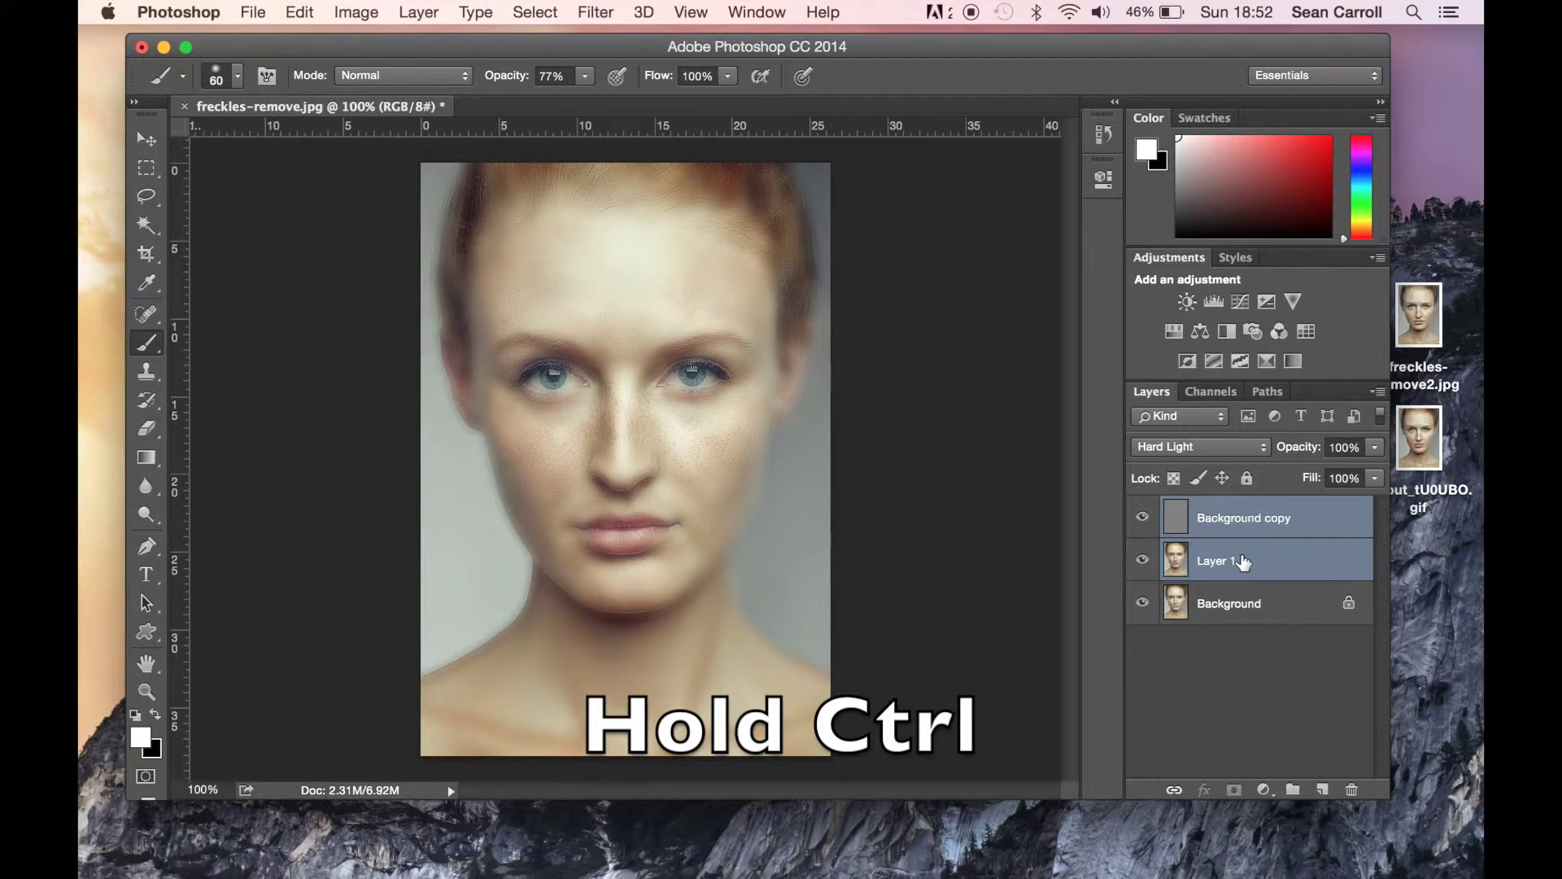
{"action": "right_click", "coordinate": [1241, 560]}
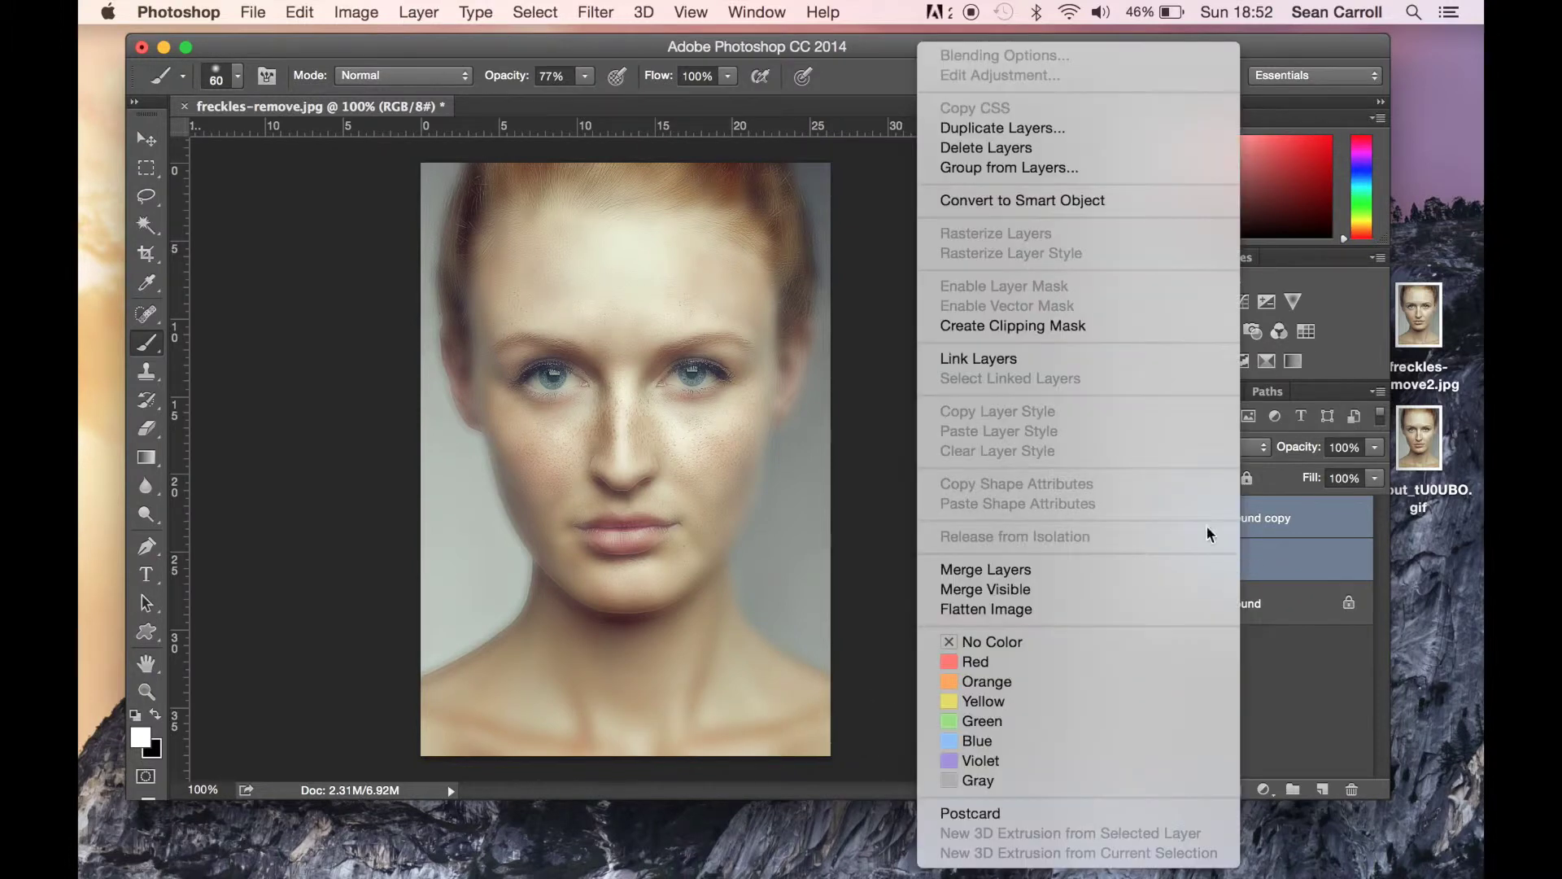
{"action": "left_click", "coordinate": [979, 170]}
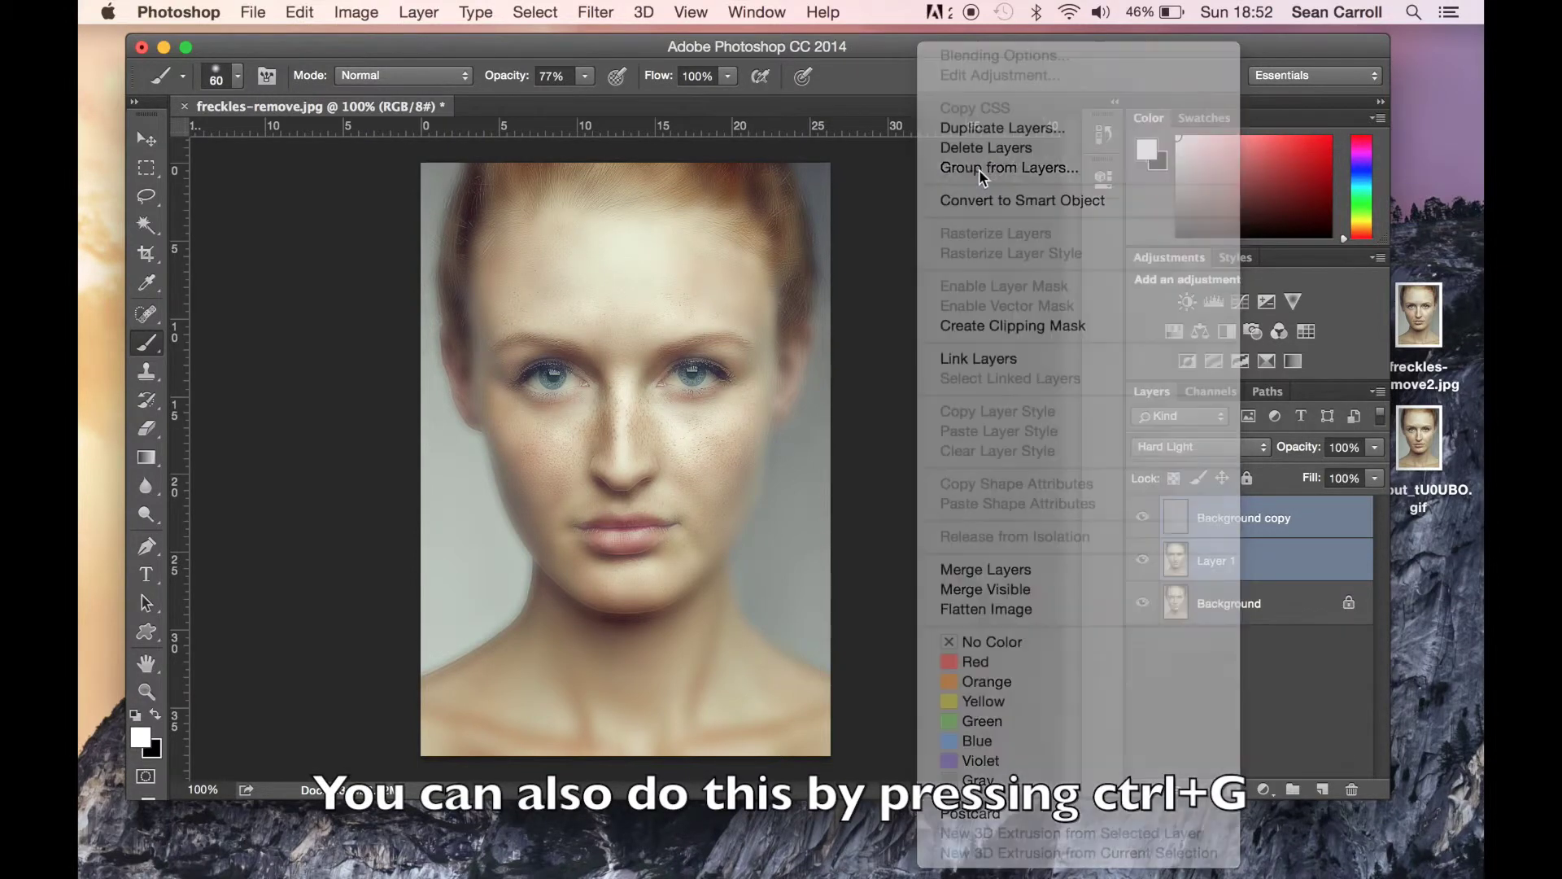
{"action": "left_click", "coordinate": [972, 391]}
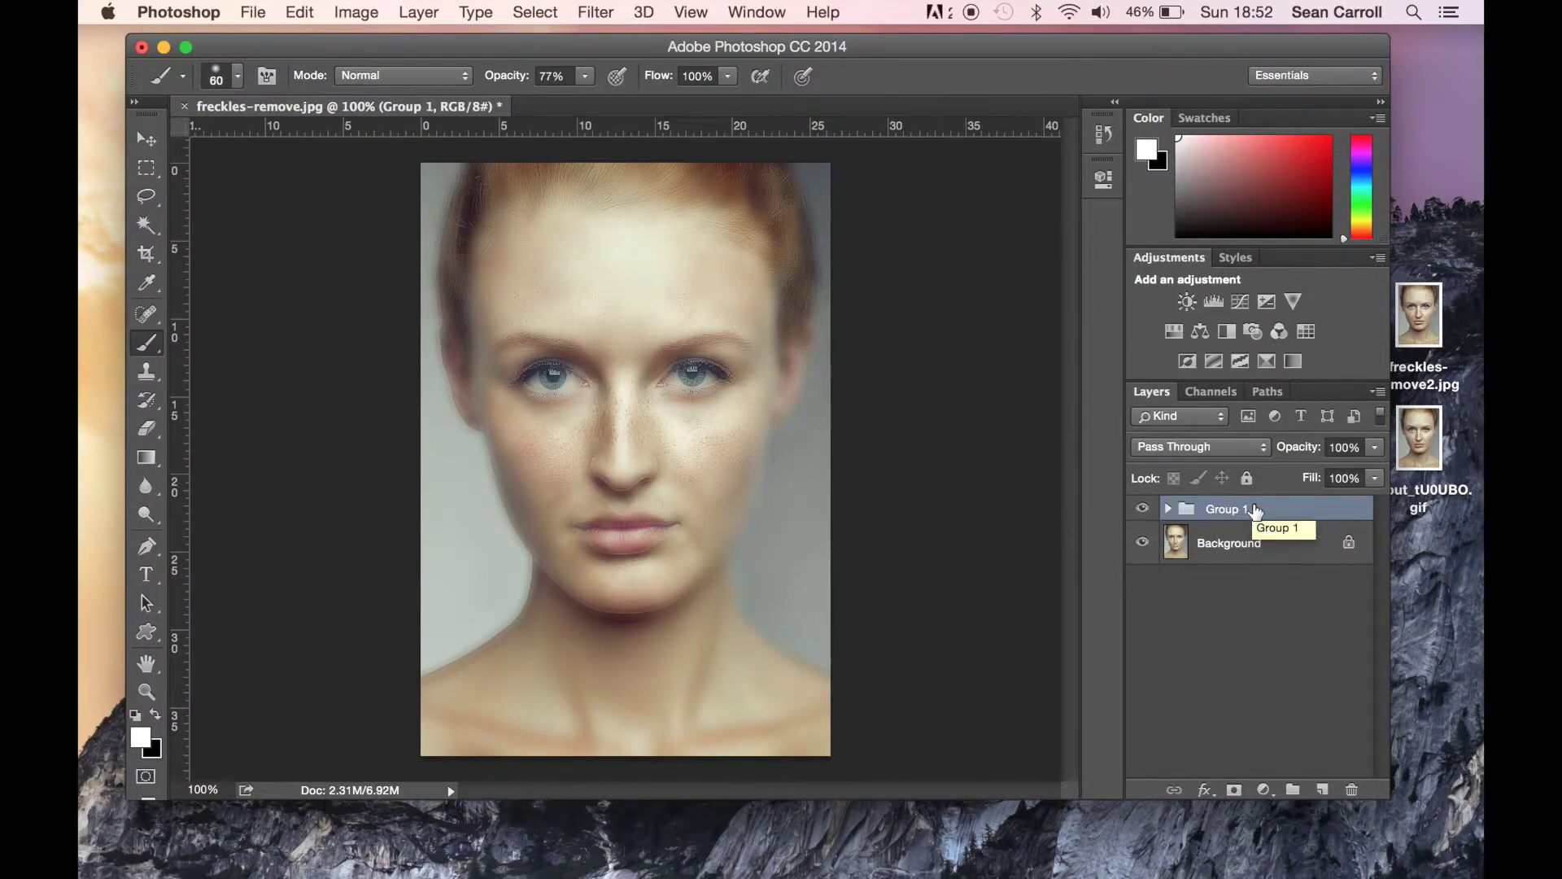
{"action": "left_click", "coordinate": [1235, 791], "text": "alt"}
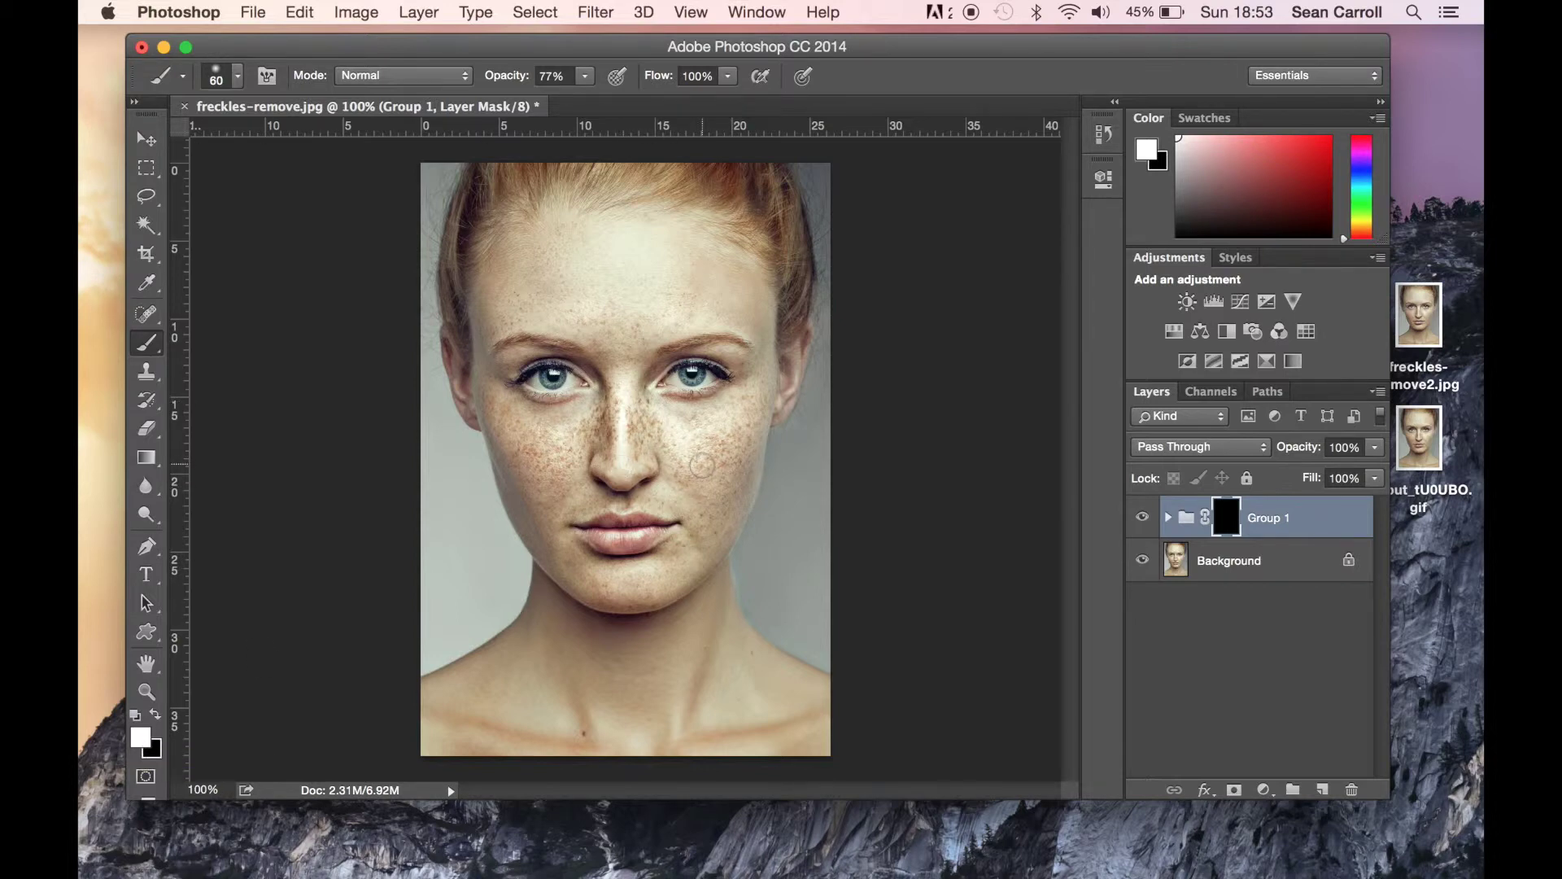
Paint white on the group's mask over the freckled facial skin with an 80 px brush, reducing it to 45 px for tighter areas
{"action": "key", "text": "bracketright"}
{"action": "key", "text": "bracketright"}
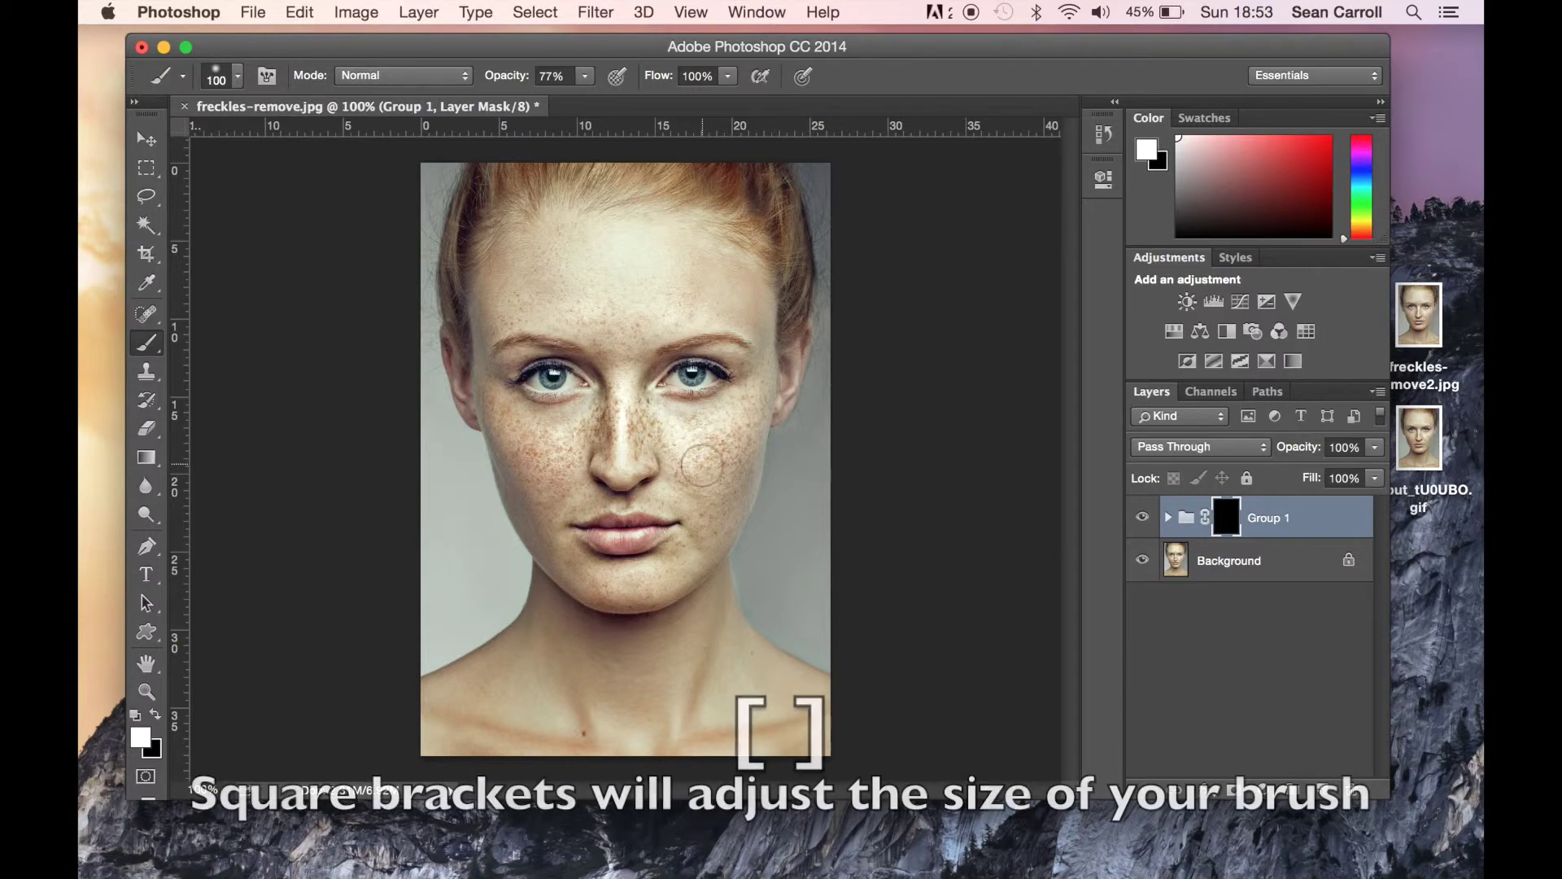
{"action": "key", "text": "bracketright"}
{"action": "key", "text": "bracketright"}
{"action": "key", "text": "bracketleft"}
{"action": "key", "text": "bracketright"}
{"action": "key", "text": "bracketright"}
{"action": "key", "text": "bracketright"}
{"action": "key", "text": "bracketright"}
{"action": "key", "text": "bracketleft"}
{"action": "key", "text": "bracketleft"}
{"action": "key", "text": "bracketleft"}
{"action": "key", "text": "bracketleft"}
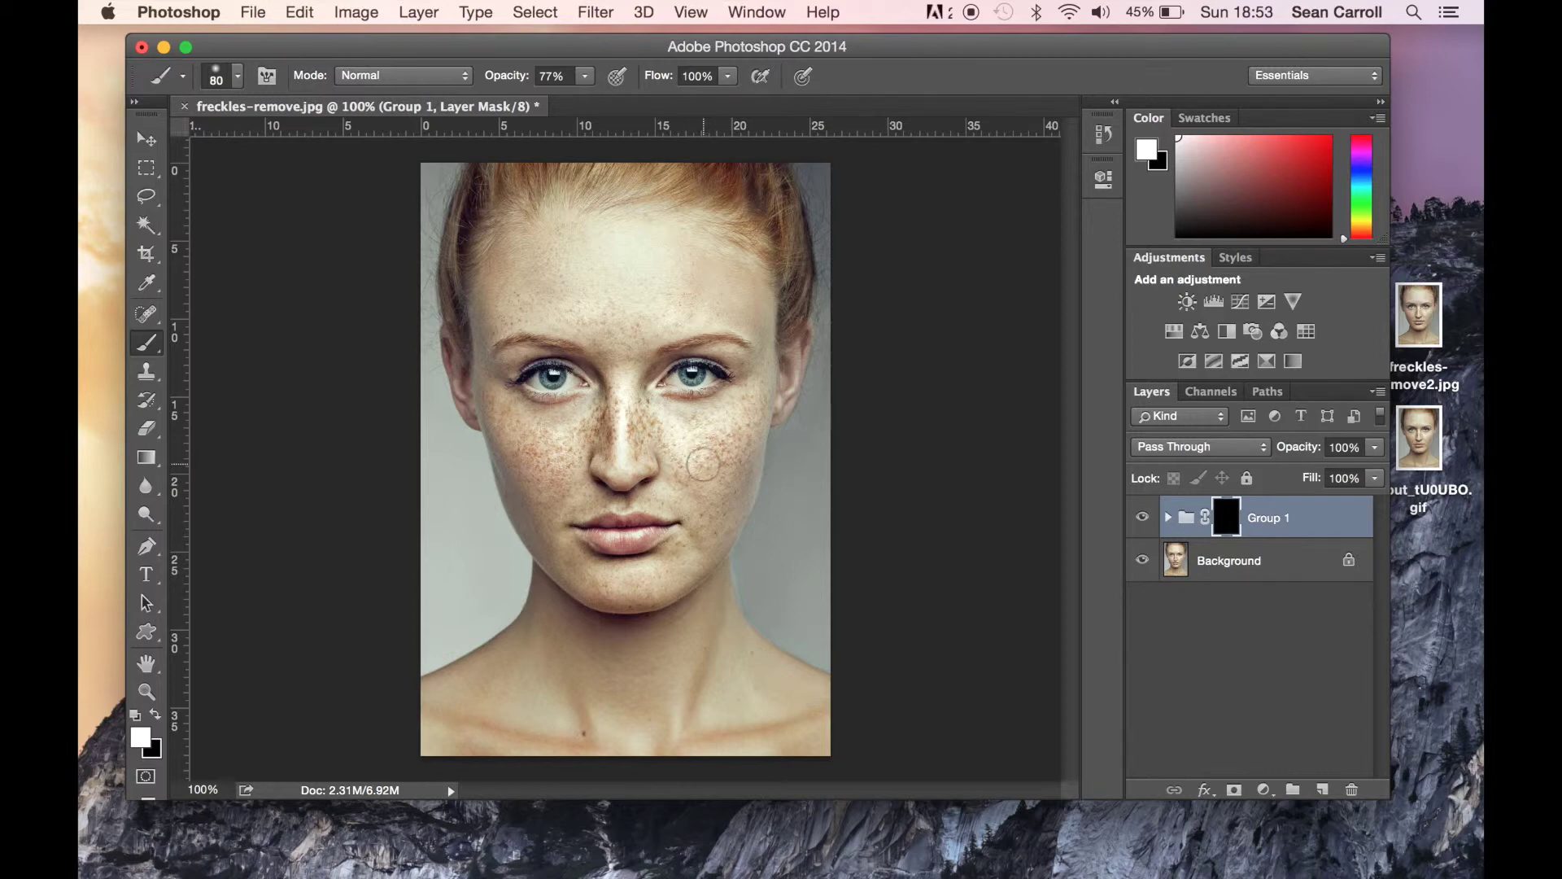
{"action": "mouse_move", "coordinate": [728, 440]}
{"action": "left_mouse_down"}
{"action": "mouse_move", "coordinate": [691, 493]}
{"action": "mouse_move", "coordinate": [696, 473]}
{"action": "mouse_move", "coordinate": [624, 436]}
{"action": "mouse_move", "coordinate": [660, 433]}
{"action": "mouse_move", "coordinate": [715, 508]}
{"action": "mouse_move", "coordinate": [712, 423]}
{"action": "mouse_move", "coordinate": [609, 451]}
{"action": "mouse_move", "coordinate": [497, 412]}
{"action": "mouse_move", "coordinate": [568, 510]}
{"action": "mouse_move", "coordinate": [537, 459]}
{"action": "mouse_move", "coordinate": [595, 327]}
{"action": "mouse_move", "coordinate": [560, 261]}
{"action": "mouse_move", "coordinate": [679, 321]}
{"action": "mouse_move", "coordinate": [542, 319]}
{"action": "mouse_move", "coordinate": [518, 437]}
{"action": "left_mouse_up"}
{"action": "key", "text": "bracketleft"}
{"action": "key", "text": "bracketleft"}
{"action": "key", "text": "bracketleft"}
{"action": "key", "text": "bracketleft"}
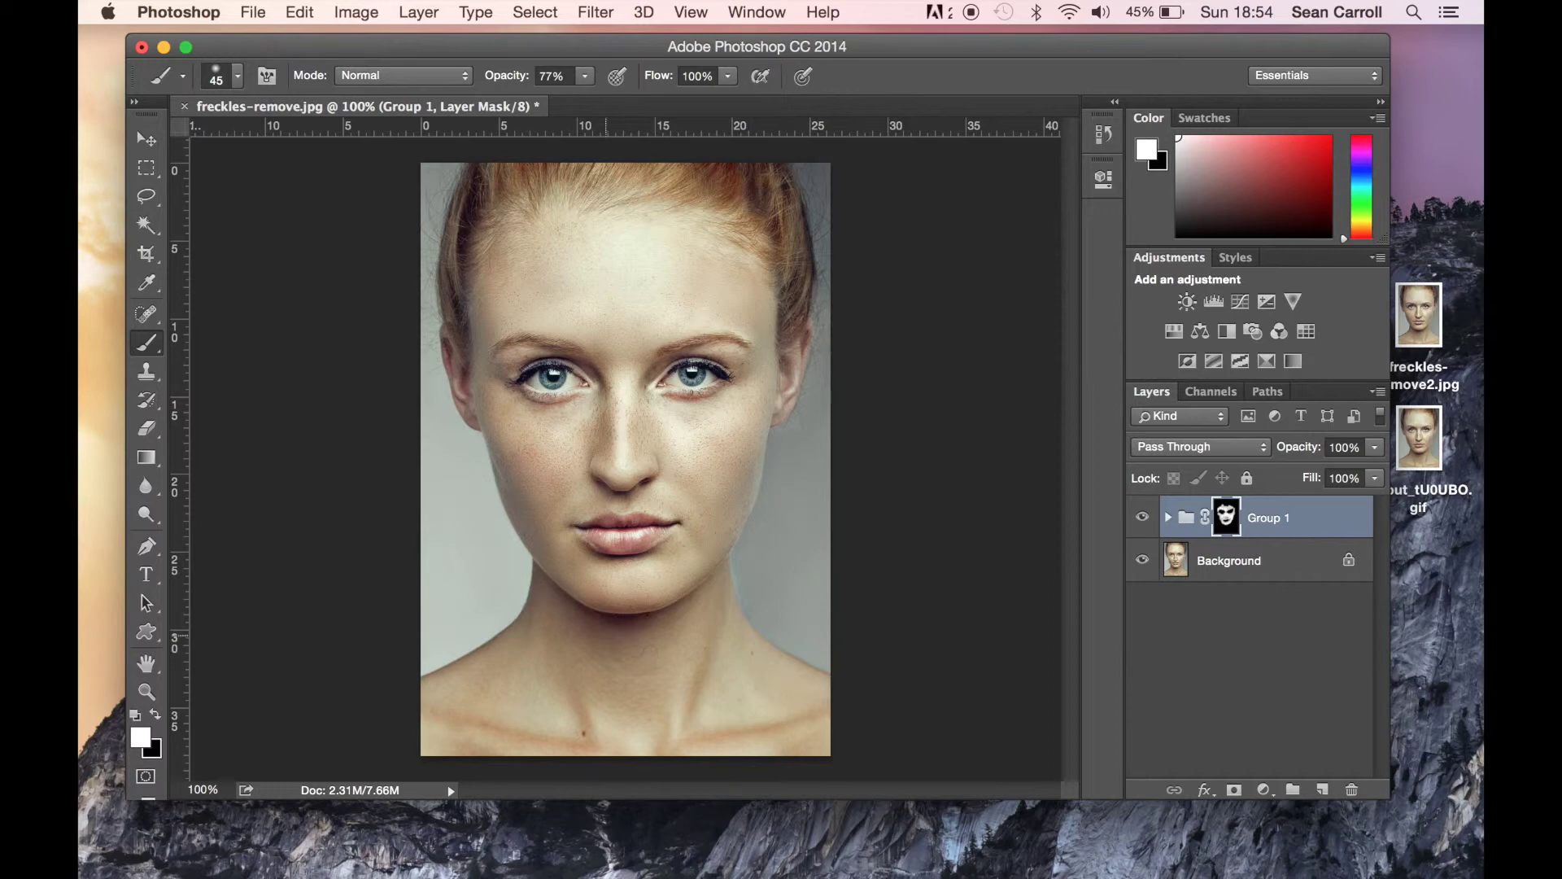
Enlarge the brush to 80 px and paint white on the group's mask over the neck and shoulder skin
{"action": "key", "text": "bracketright"}
{"action": "key", "text": "bracketright"}
{"action": "key", "text": "bracketright"}
{"action": "key", "text": "bracketright"}
{"action": "mouse_move", "coordinate": [494, 691]}
{"action": "left_mouse_down"}
{"action": "mouse_move", "coordinate": [538, 701]}
{"action": "mouse_move", "coordinate": [470, 701]}
{"action": "mouse_move", "coordinate": [514, 717]}
{"action": "mouse_move", "coordinate": [574, 707]}
{"action": "mouse_move", "coordinate": [537, 655]}
{"action": "left_mouse_up"}
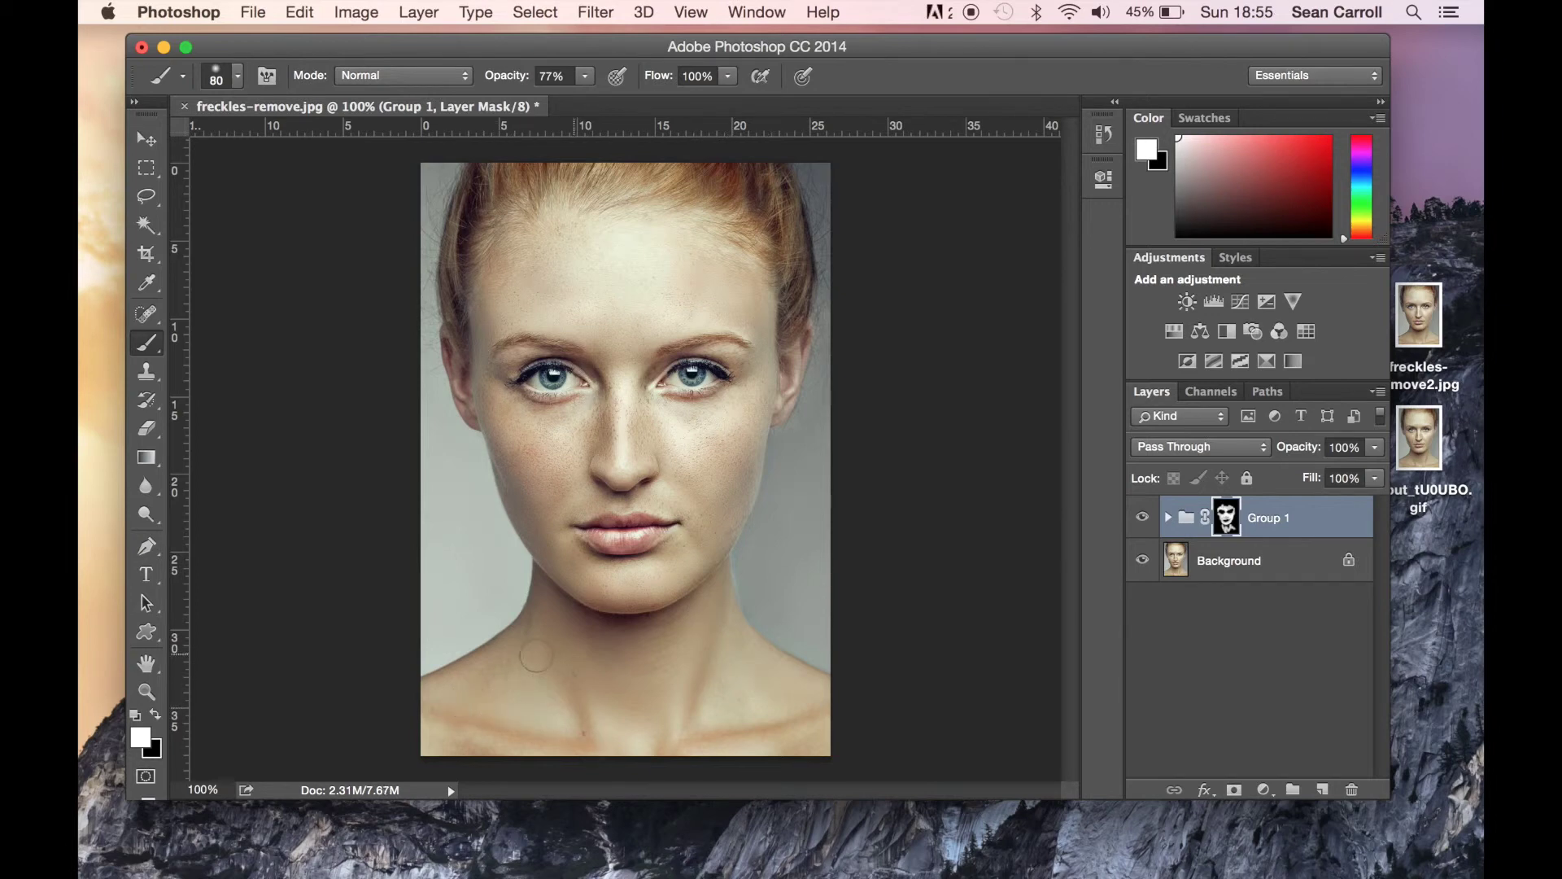